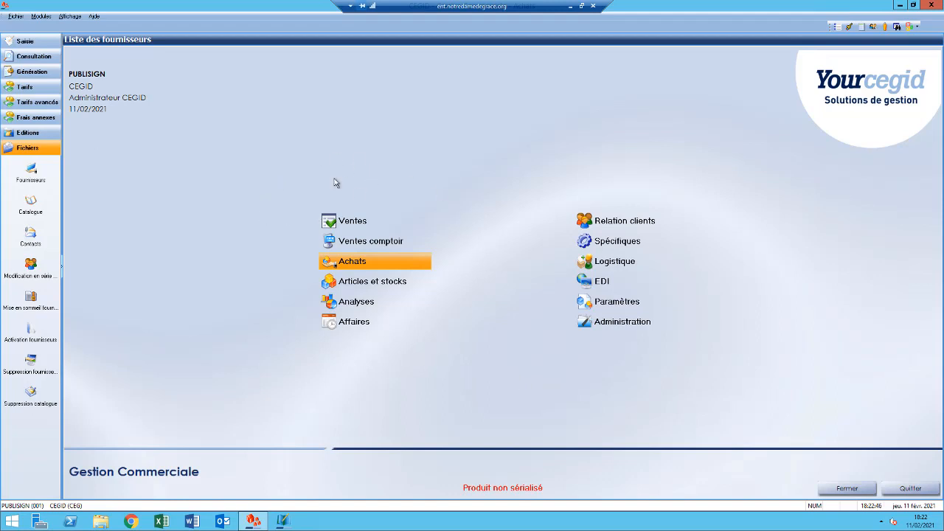
- Create a new customer quote (Devis) in the Ventes module and set its date to 02/02/2021
{"action": "left_click", "coordinate": [347, 223]}
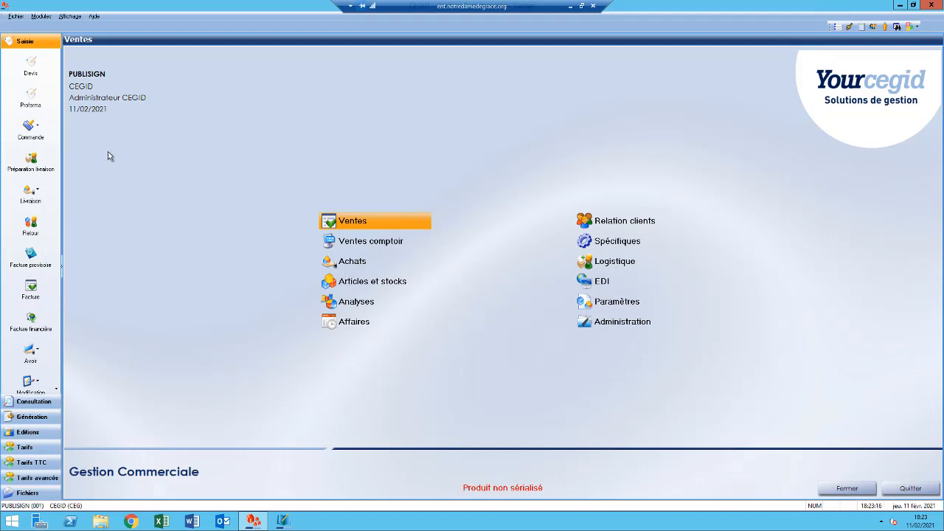
{"action": "left_click", "coordinate": [31, 67]}
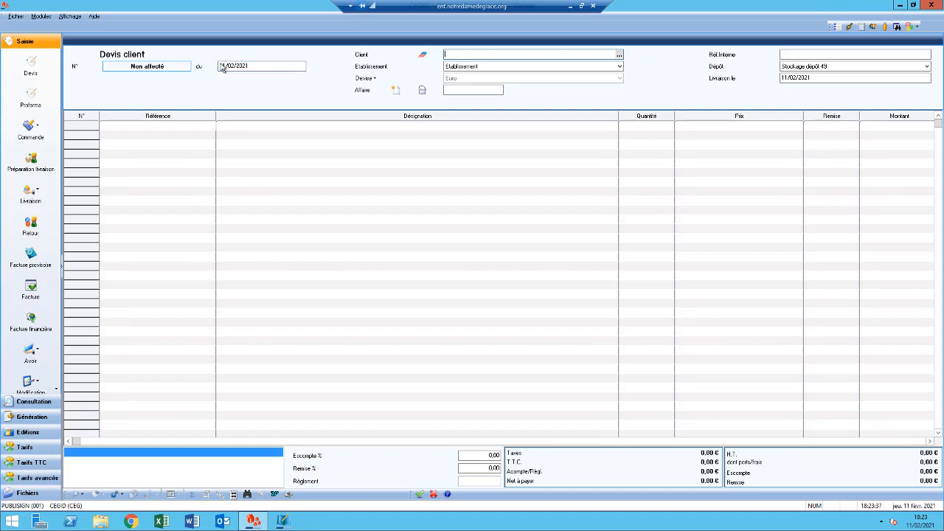
{"action": "left_click", "coordinate": [255, 65]}
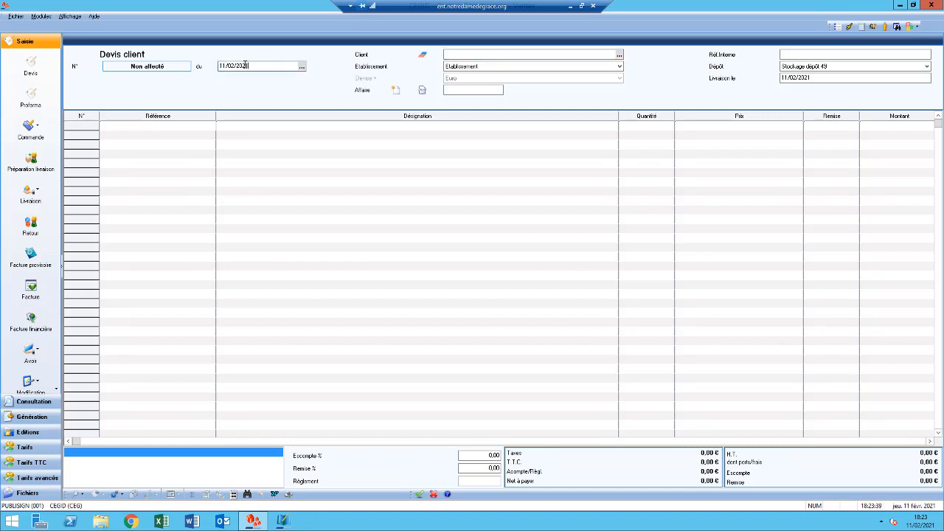
{"action": "double_click", "coordinate": [245, 65]}
{"action": "type", "text": "02"}
{"action": "type", "text": "/__/02"}
{"action": "type", "text": "20"}
{"action": "key", "text": "BackSpace"}
{"action": "key", "text": "BackSpace"}
{"action": "key", "text": "BackSpace"}
{"action": "key", "text": "BackSpace"}
{"action": "key", "text": "BackSpace"}
{"action": "key", "text": "BackSpace"}
{"action": "key", "text": "BackSpace"}
{"action": "key", "text": "BackSpace"}
{"action": "key", "text": "BackSpace"}
{"action": "type", "text": "02/02/2021"}
- Select PHARMACIE ORTEGA as the quote's client and set the delivery date to 04/02/2021
{"action": "left_click", "coordinate": [521, 53]}
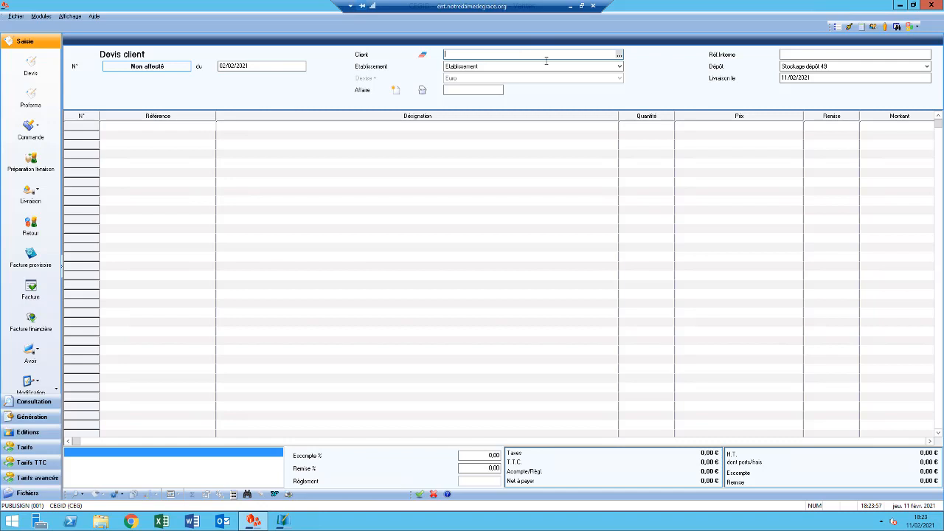
{"action": "left_click", "coordinate": [619, 55]}
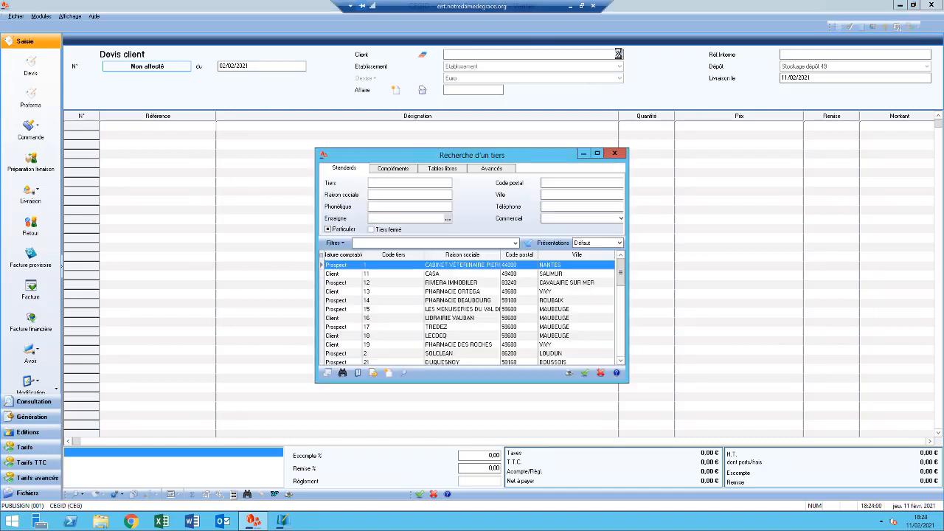
{"action": "double_click", "coordinate": [366, 292]}
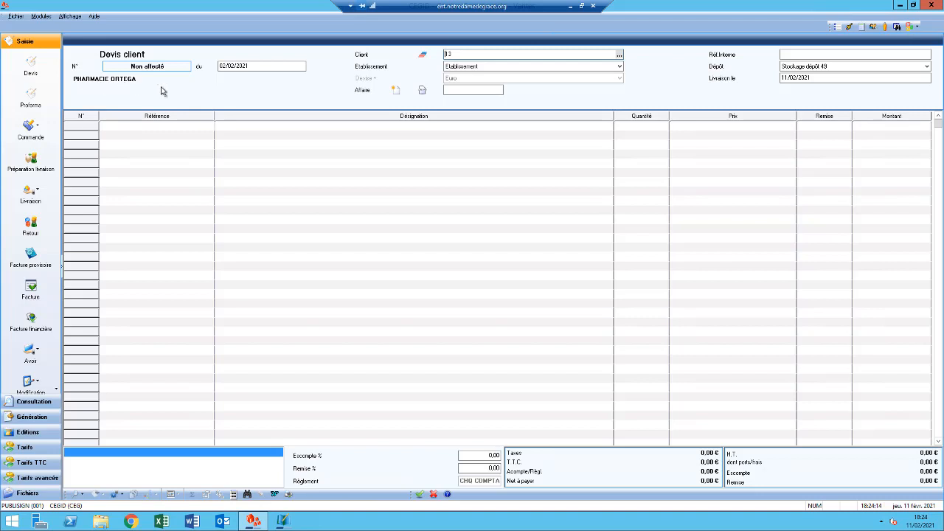
{"action": "left_click", "coordinate": [827, 79]}
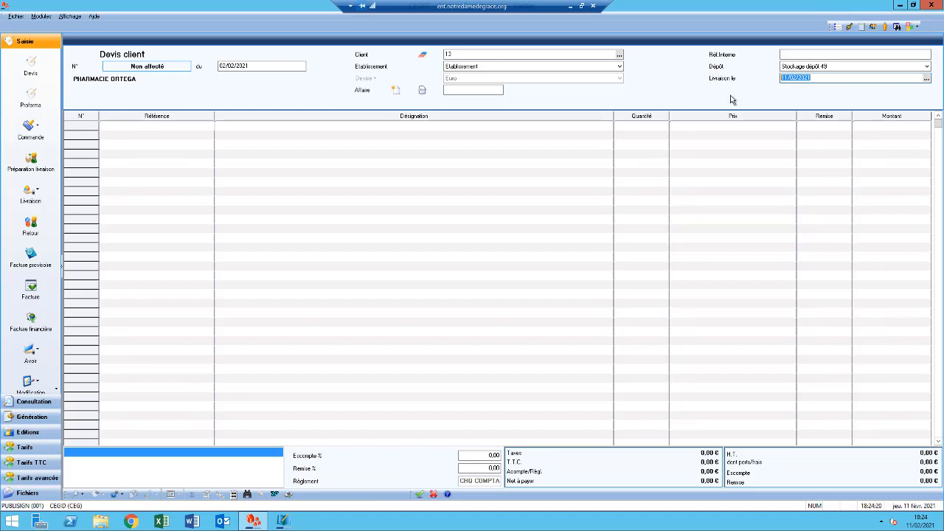
{"action": "type", "text": "04/02/202"}
- Add article CLS01, the straight single-face Plexi light box, on the first quote line with a quantity of 3
{"action": "left_click", "coordinate": [199, 129]}
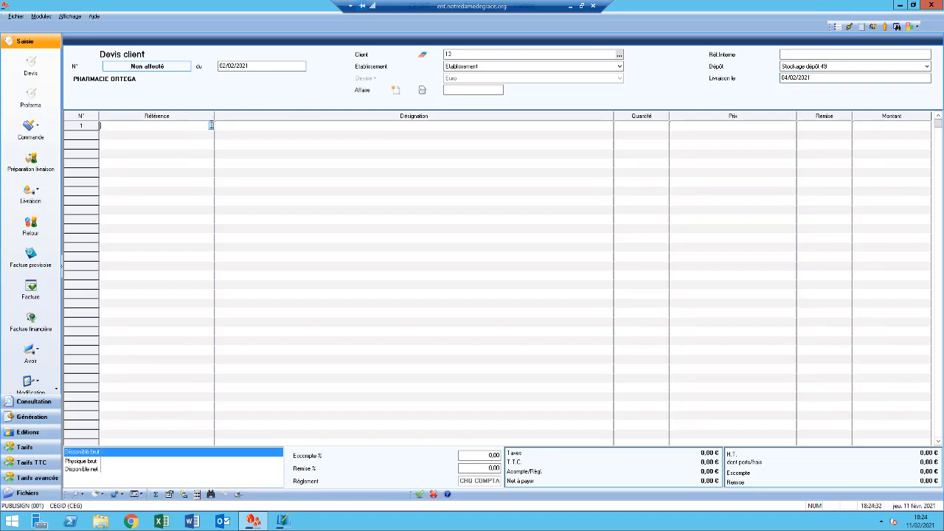
{"action": "left_click", "coordinate": [210, 125]}
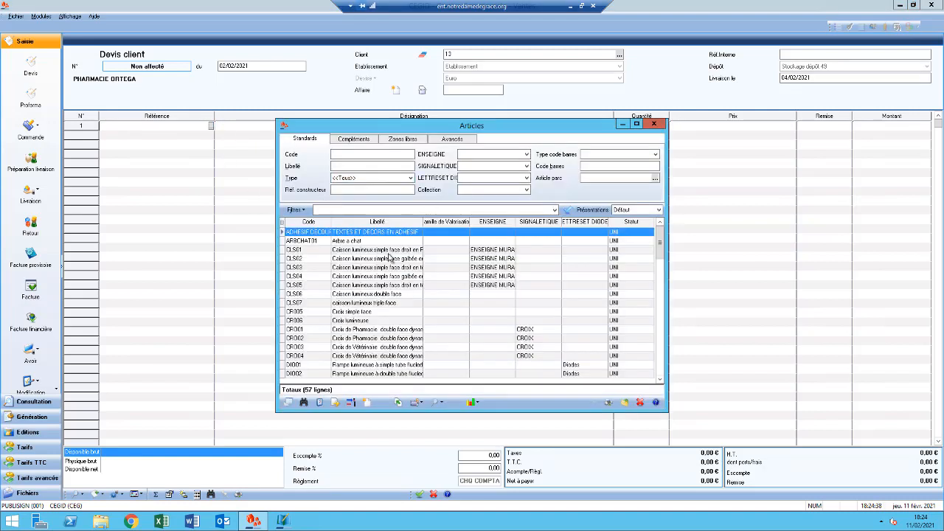
{"action": "double_click", "coordinate": [376, 253]}
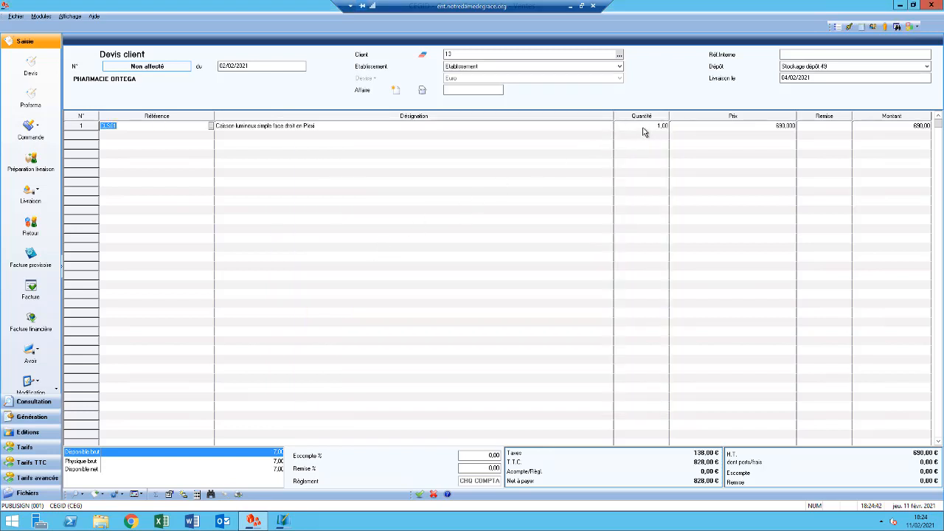
{"action": "left_click", "coordinate": [645, 130]}
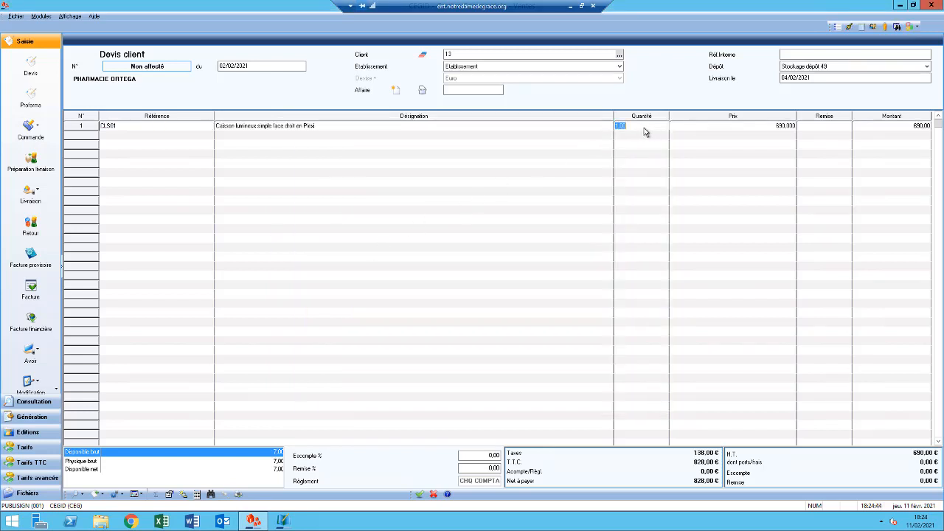
{"action": "type", "text": "3"}
- Add article CLS05, the straight single-face light box in tôle tendue, on the second line with a quantity of 2
{"action": "left_click", "coordinate": [205, 135]}
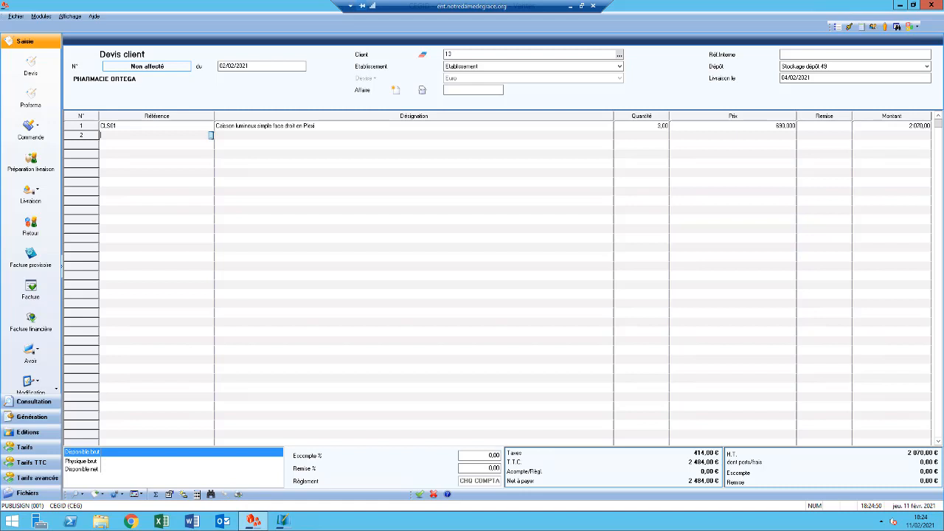
{"action": "left_click", "coordinate": [211, 135]}
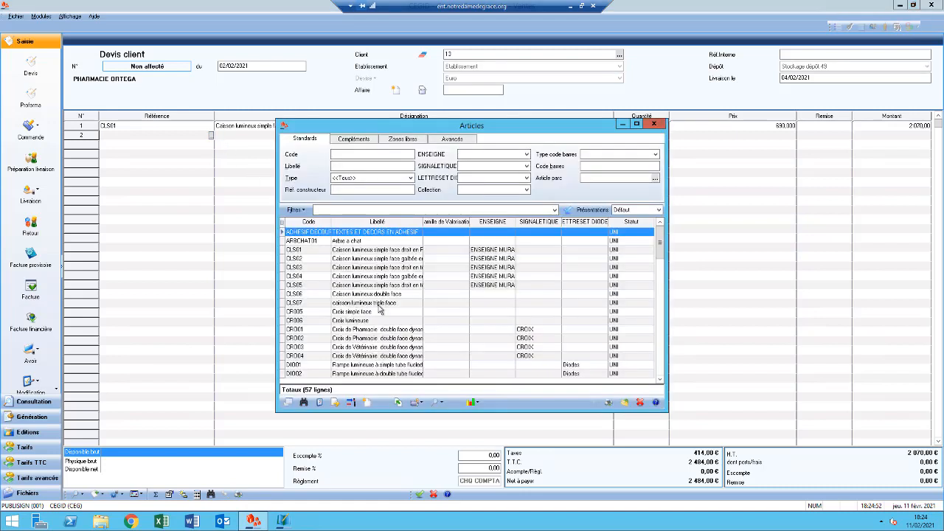
{"action": "double_click", "coordinate": [363, 285]}
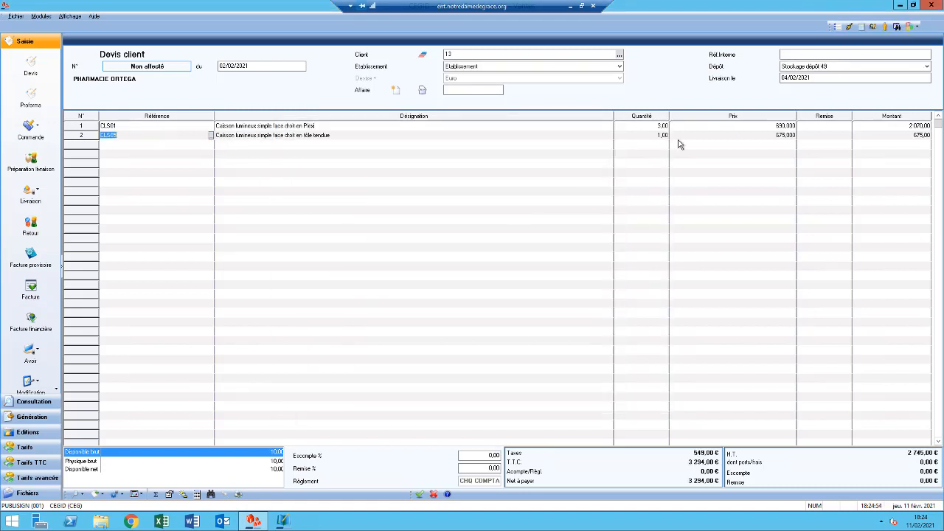
{"action": "left_click", "coordinate": [655, 136]}
{"action": "type", "text": "2"}
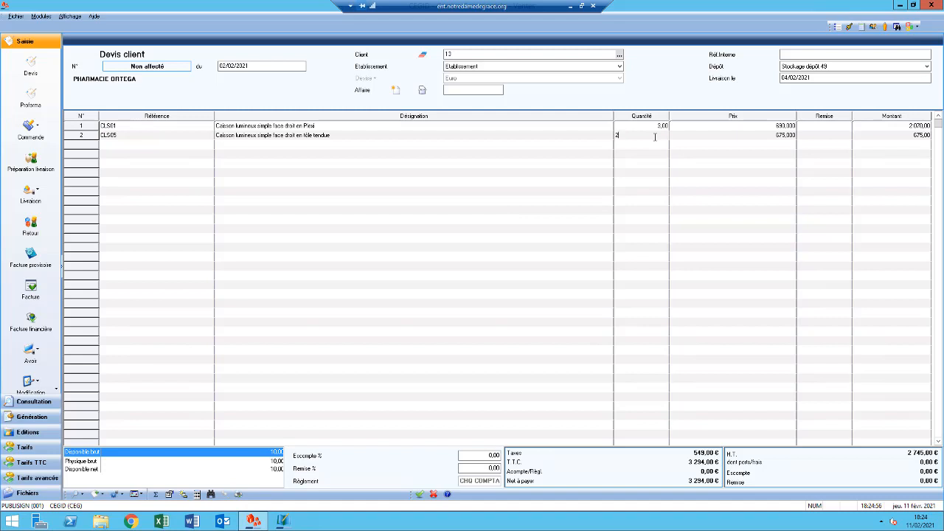
{"action": "left_click", "coordinate": [575, 133]}
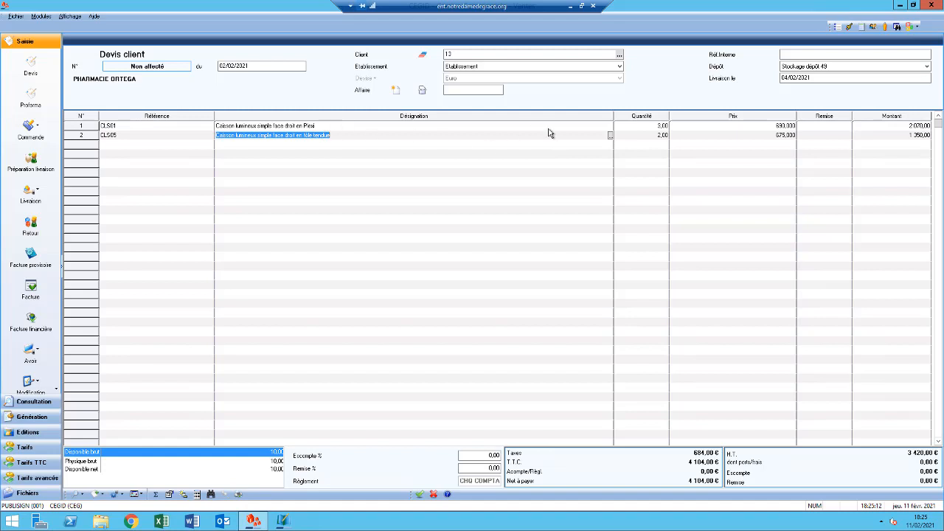
- Apply a line discount of 20 % to the CLS01 article
{"action": "left_click", "coordinate": [809, 128]}
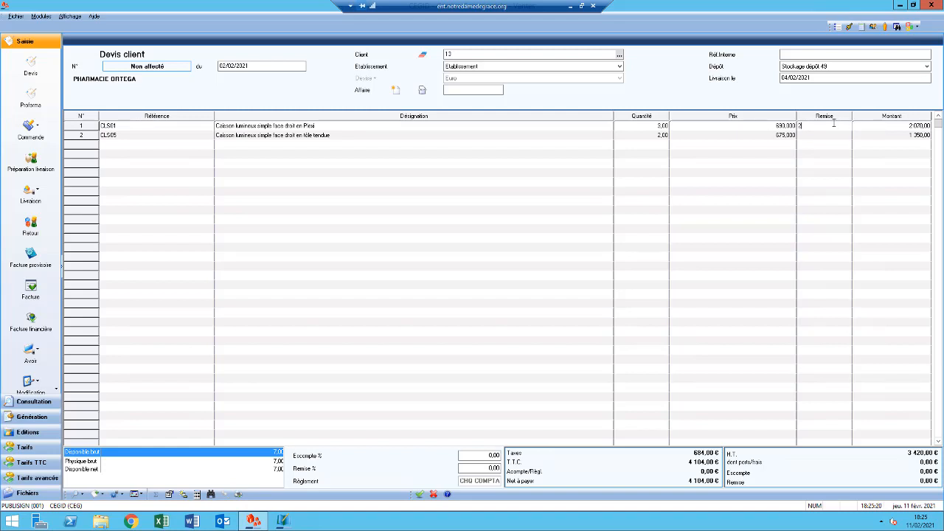
{"action": "type", "text": "20"}
{"action": "key", "text": "Return"}
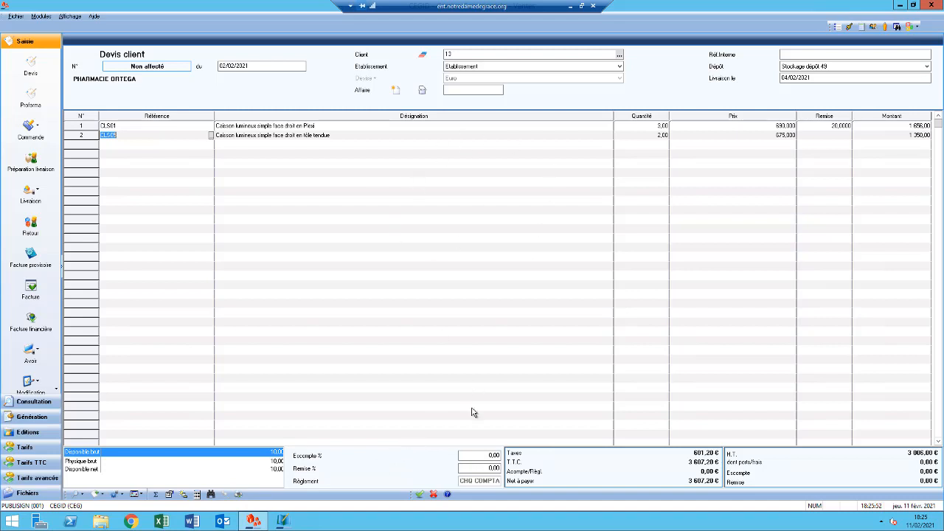
- Set the quote's footer discount (Remise) to 10 % and accept the price search on the unblocked lines
{"action": "left_click", "coordinate": [485, 468]}
{"action": "type", "text": "10"}
{"action": "key", "text": "Tab"}
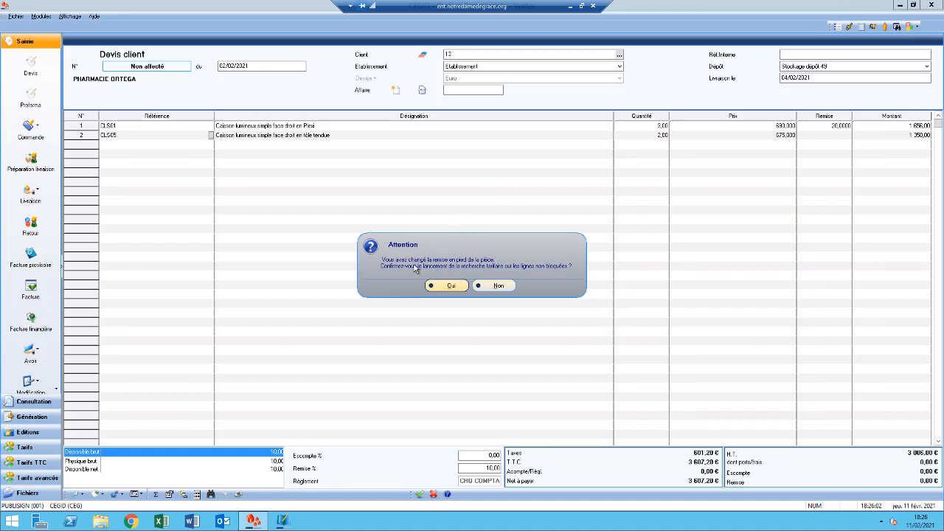
{"action": "left_click", "coordinate": [448, 288]}
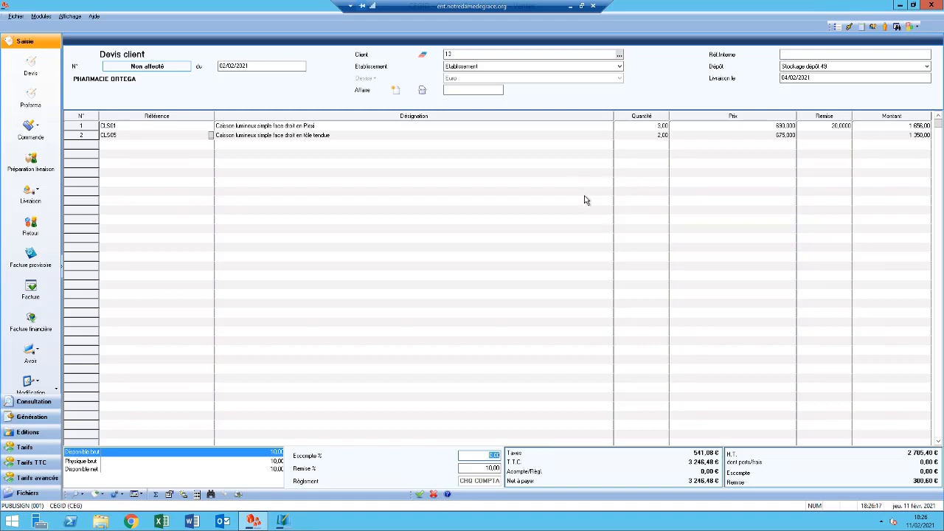
- Save the quote without linking it to an opportunity, and leave quote entry
{"action": "left_click", "coordinate": [418, 496]}
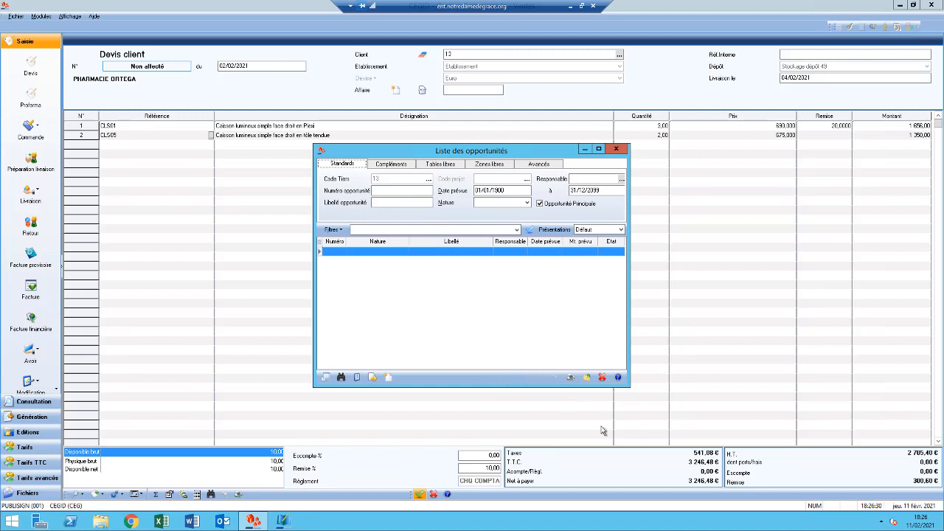
{"action": "left_click", "coordinate": [603, 377]}
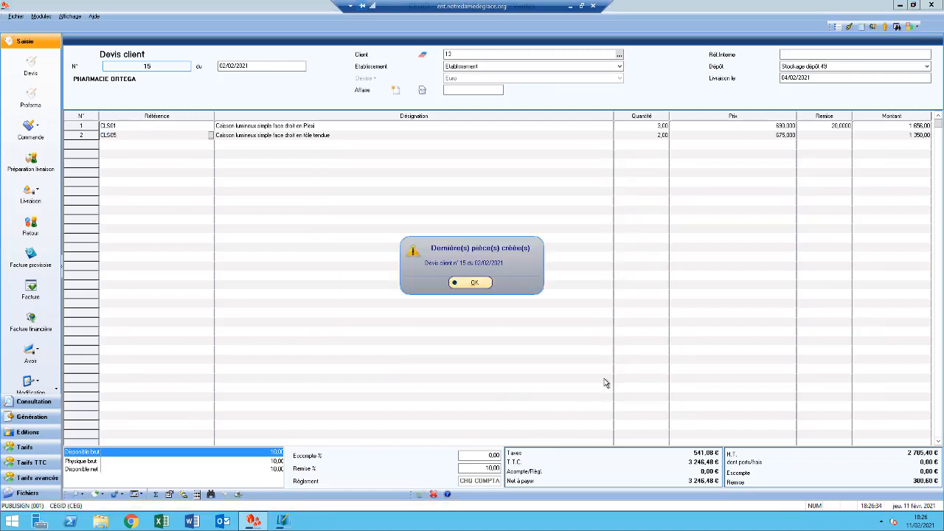
{"action": "left_click", "coordinate": [467, 288]}
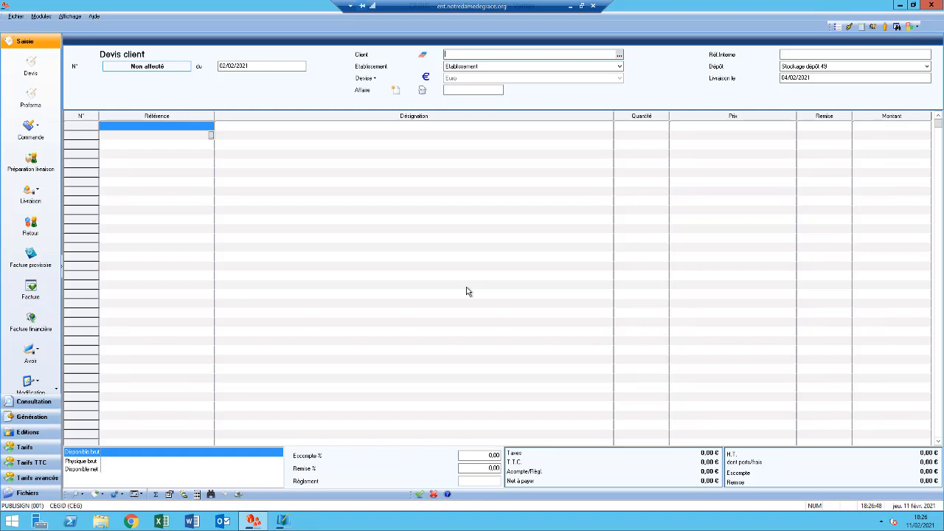
{"action": "key", "text": "Escape"}
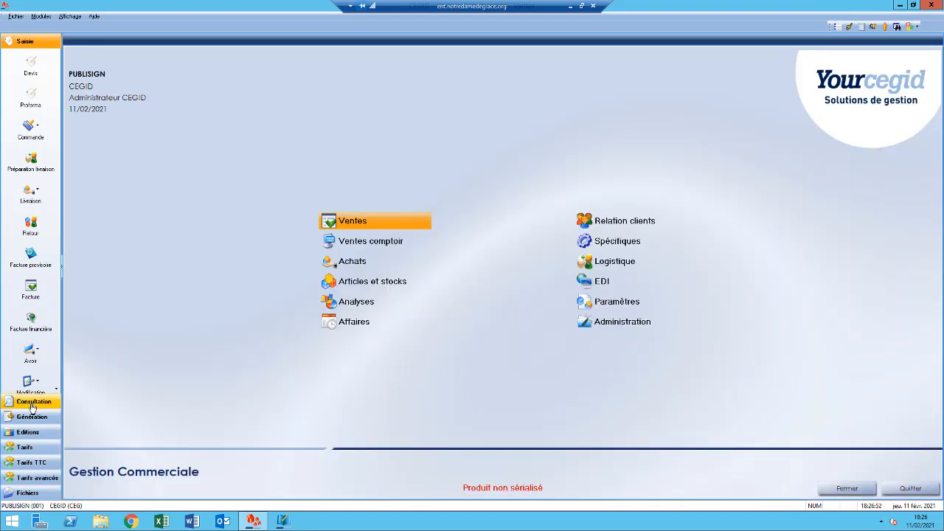
- List the sales documents of type Devis client dated from 02/02/2021 to 11/02/2021
{"action": "left_click", "coordinate": [29, 404]}
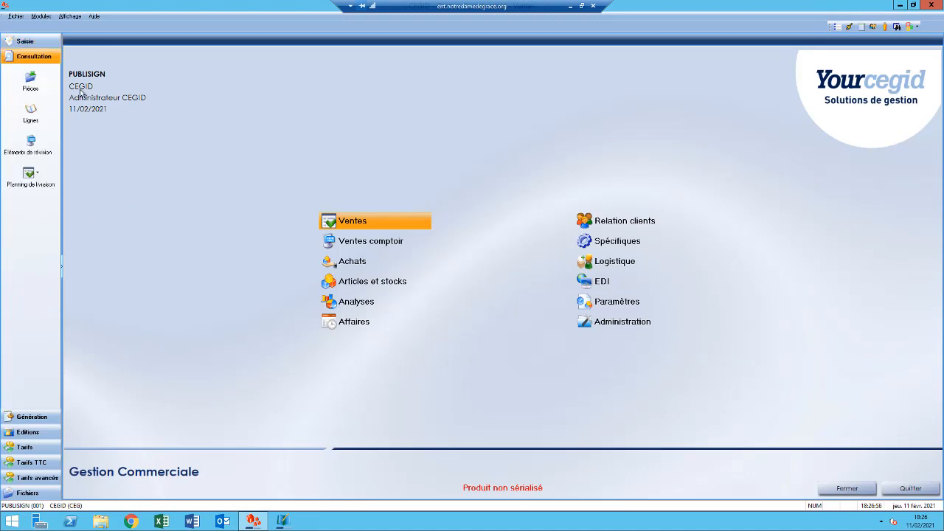
{"action": "left_click", "coordinate": [30, 81]}
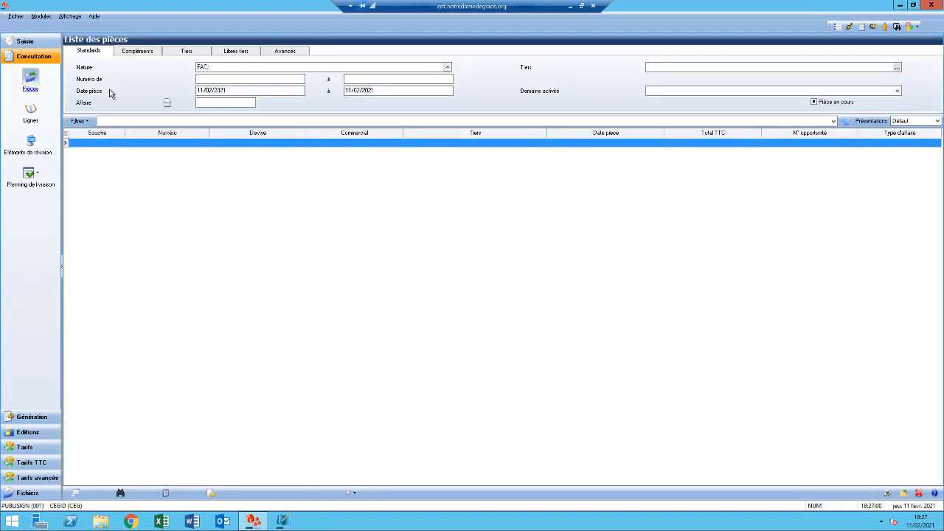
{"action": "left_click", "coordinate": [447, 68]}
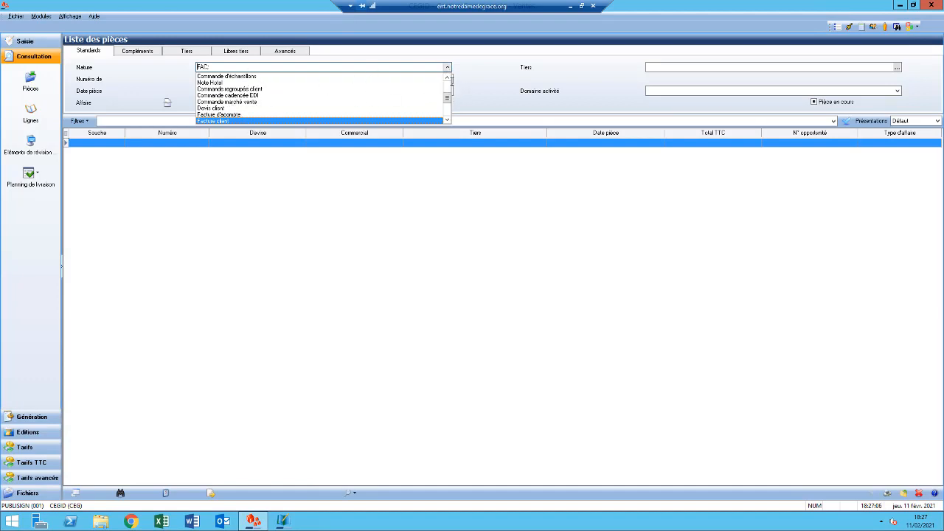
{"action": "left_click", "coordinate": [216, 123]}
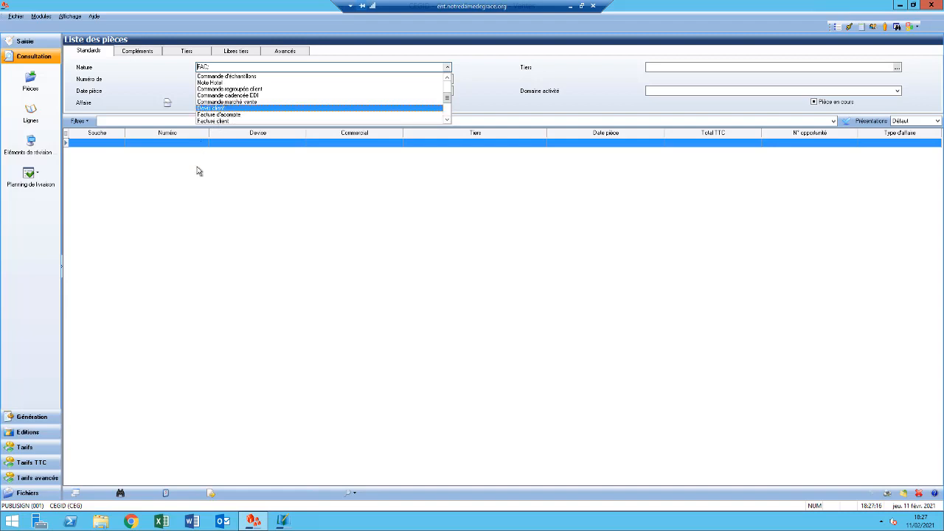
{"action": "left_click", "coordinate": [236, 223]}
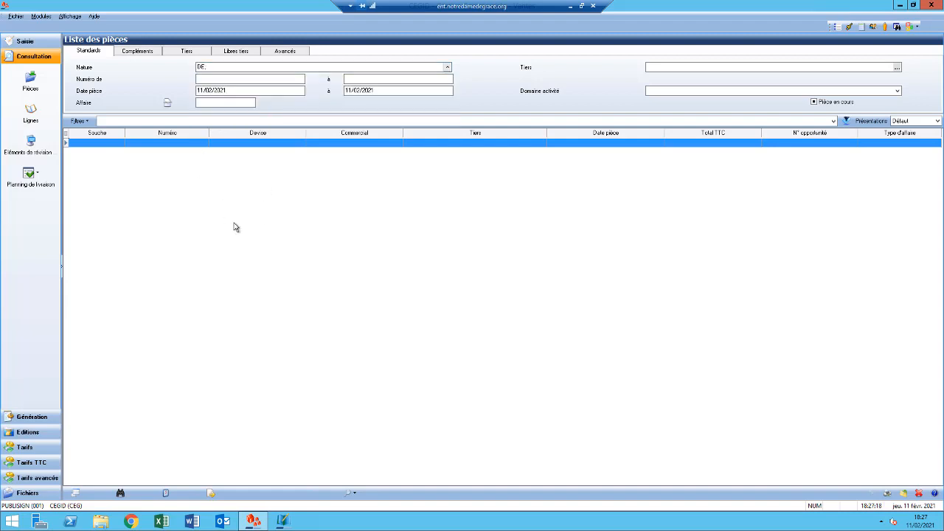
{"action": "double_click", "coordinate": [233, 91]}
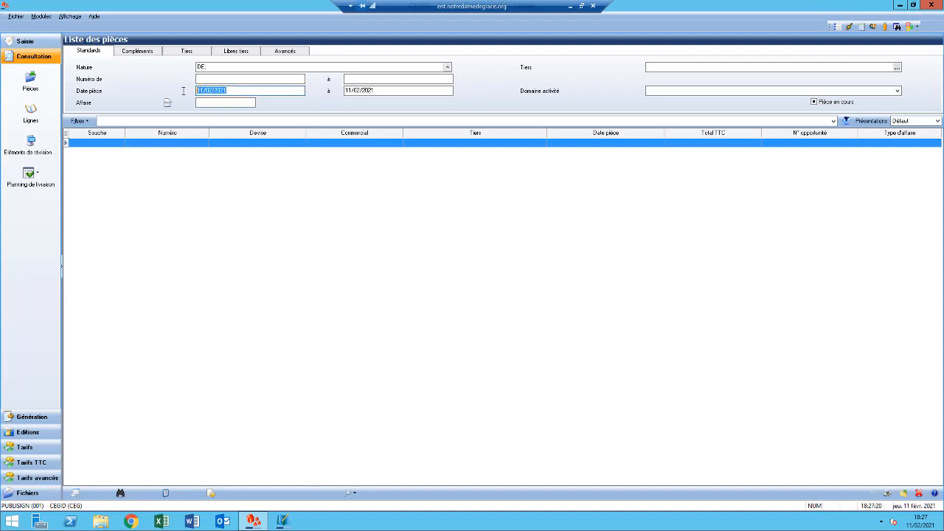
{"action": "type", "text": "02/02/0"}
{"action": "type", "text": "021"}
{"action": "left_click", "coordinate": [847, 120]}
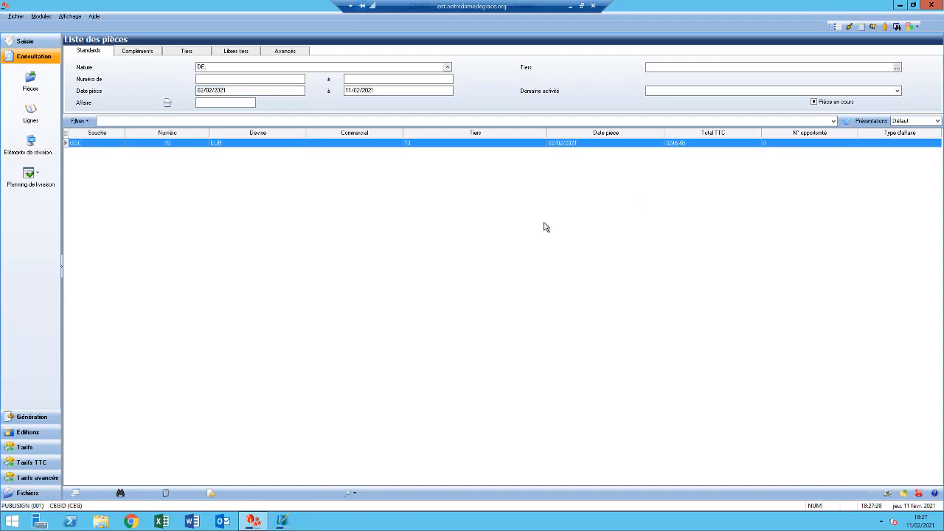
- Open the listed quote dated 02/02/2021 to review its lines and totals, and close both the quote and the document list
{"action": "double_click", "coordinate": [378, 143]}
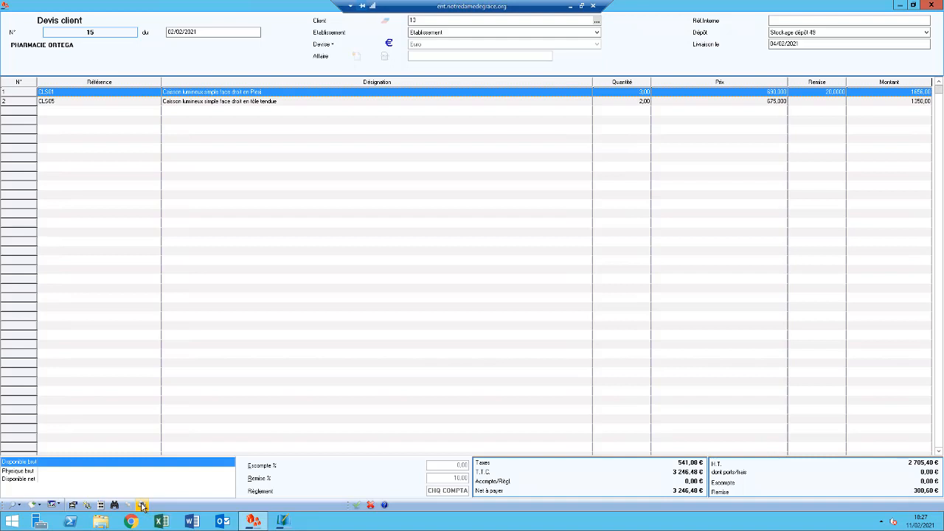
{"action": "left_click", "coordinate": [371, 506]}
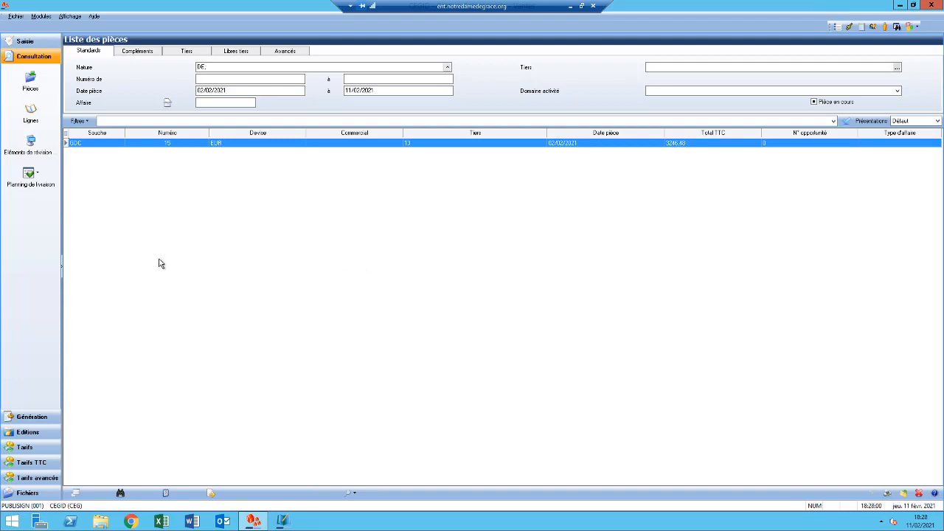
{"action": "left_click", "coordinate": [39, 42]}
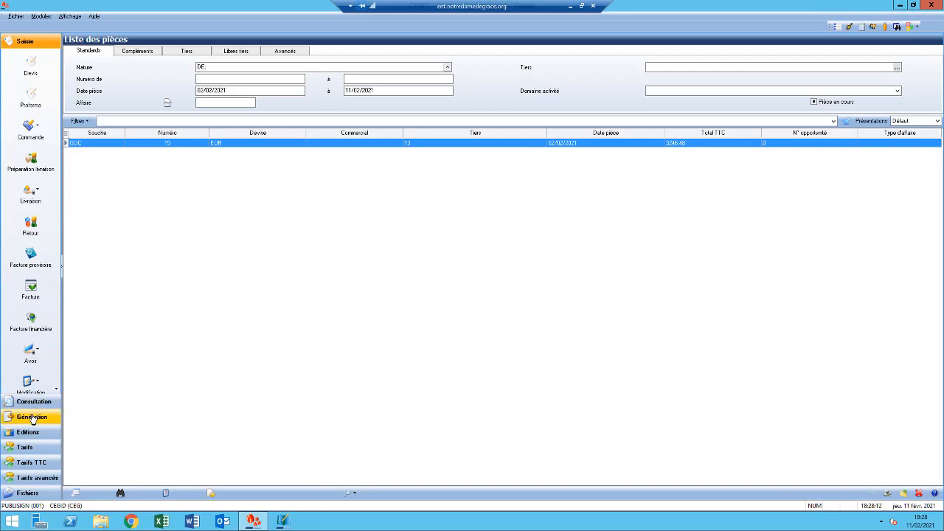
{"action": "key", "text": "Escape"}
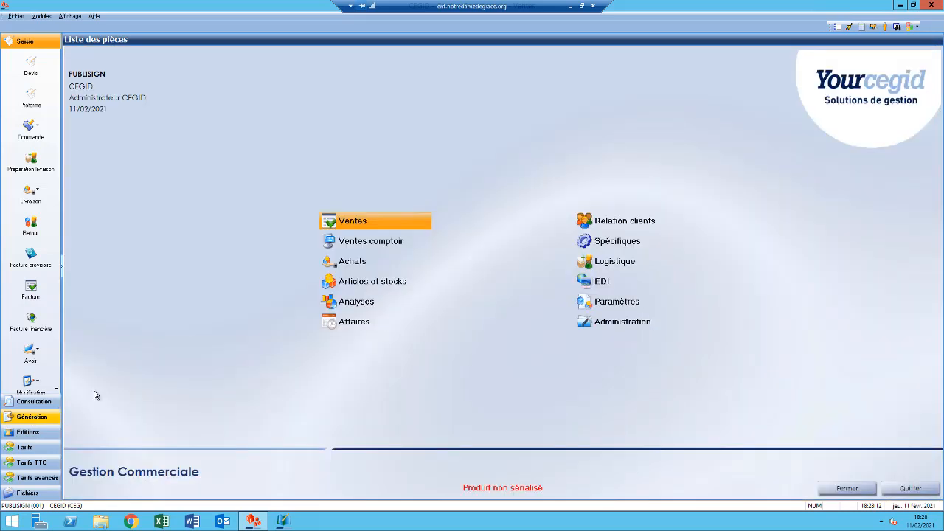
- List the Devis client documents dated from 02/02/2021 to 11/02/2021 that are available for generating a customer order
{"action": "left_click", "coordinate": [25, 417]}
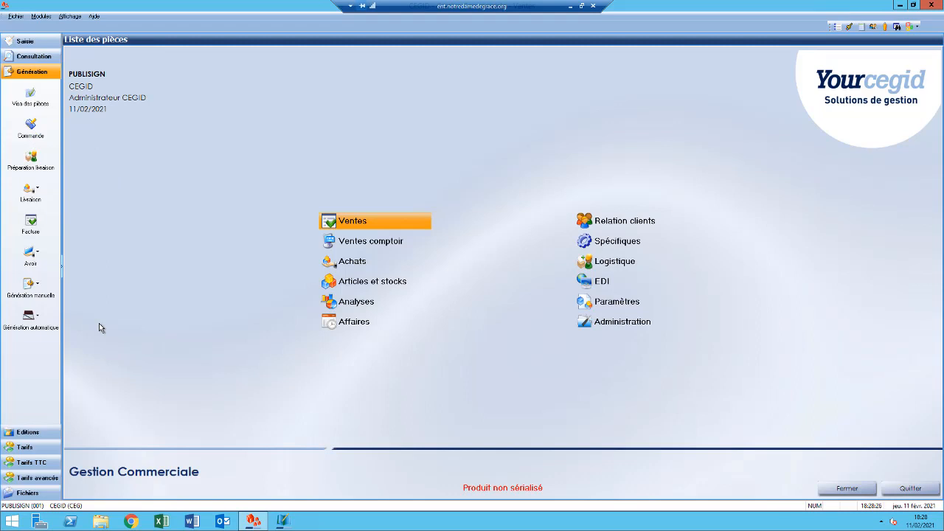
{"action": "left_click", "coordinate": [30, 127]}
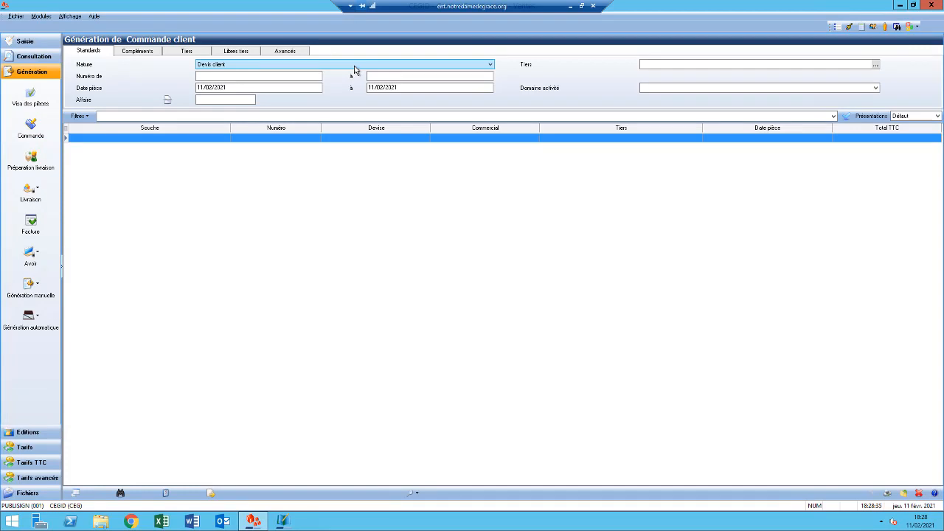
{"action": "left_click", "coordinate": [355, 69]}
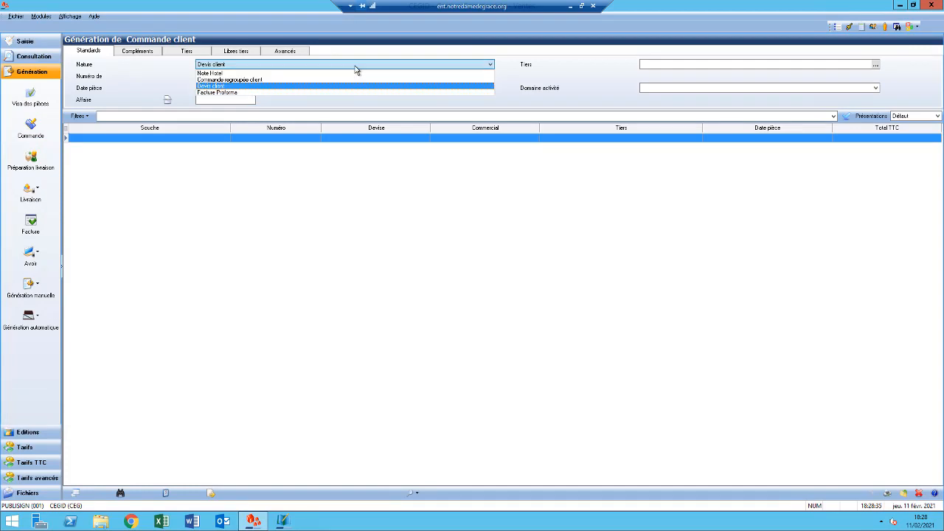
{"action": "left_click", "coordinate": [248, 87]}
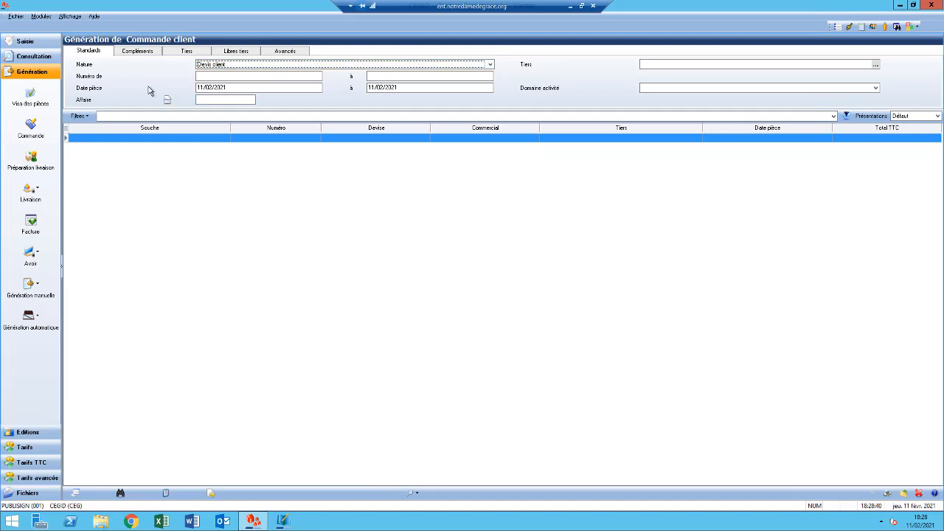
{"action": "left_click", "coordinate": [233, 86]}
{"action": "left_click_drag", "start_coordinate": [233, 87], "coordinate": [183, 94]}
{"action": "type", "text": "02/02/"}
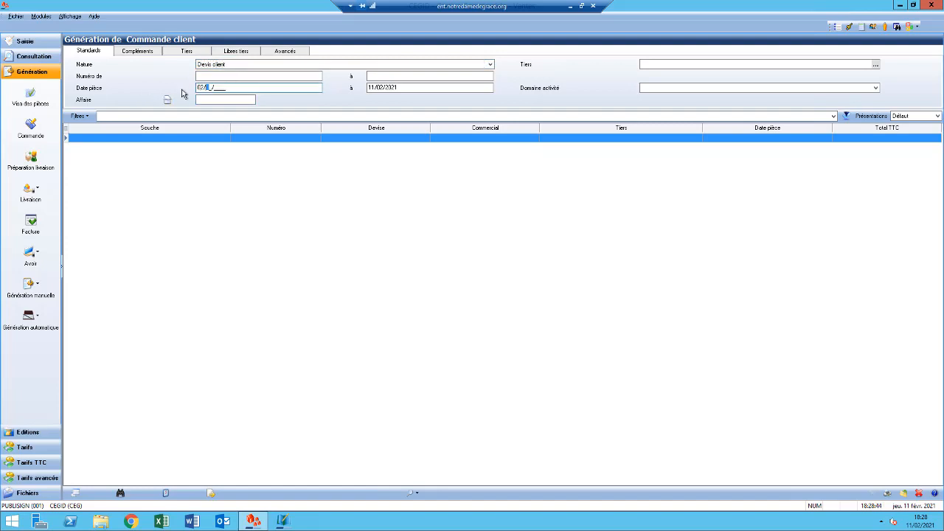
{"action": "type", "text": "2021"}
{"action": "left_click", "coordinate": [845, 116]}
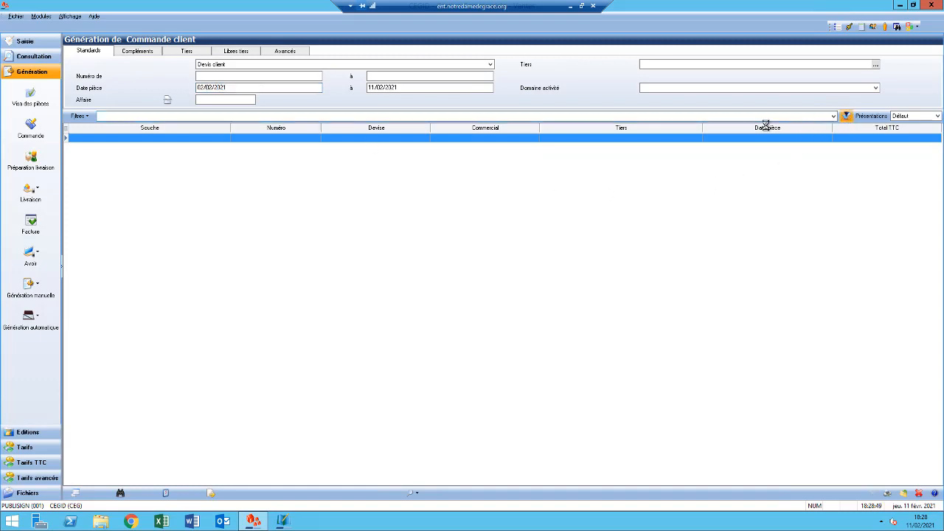
- Generate a customer order from the listed quote dated 02/02/2021 and set the order date to 02/02/2021
{"action": "double_click", "coordinate": [560, 138]}
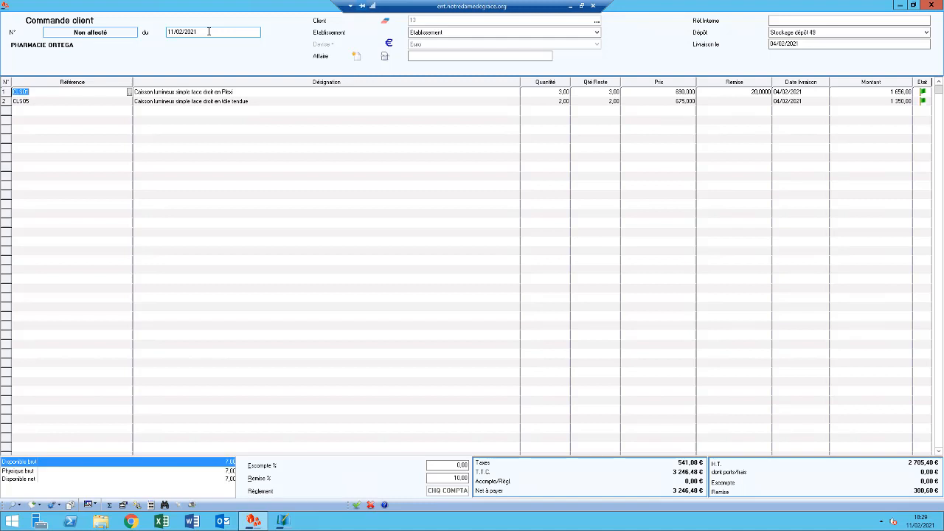
{"action": "left_click_drag", "start_coordinate": [209, 32], "coordinate": [164, 32]}
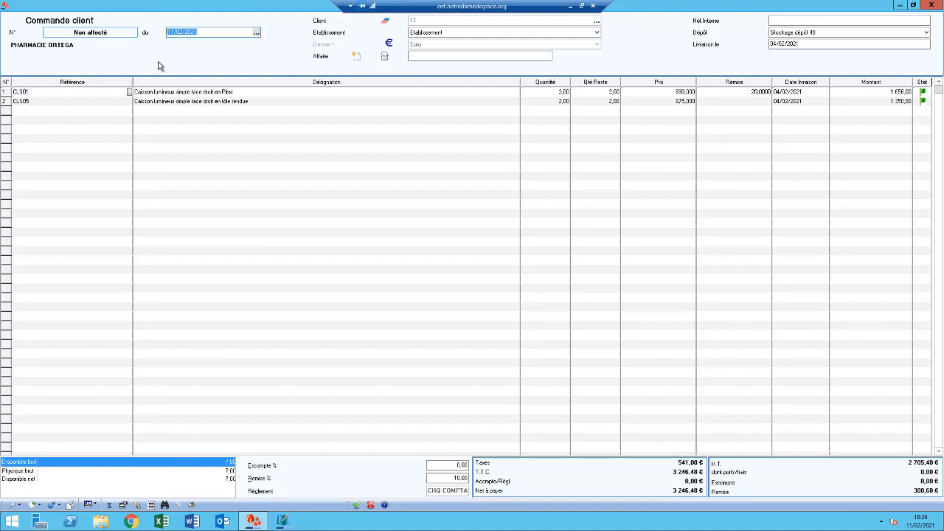
{"action": "type", "text": "02/02/2021"}
- Add the PORT transport charge (Frais de transport) to the order with an invoiced amount of 150, and validate it
{"action": "left_click", "coordinate": [137, 507]}
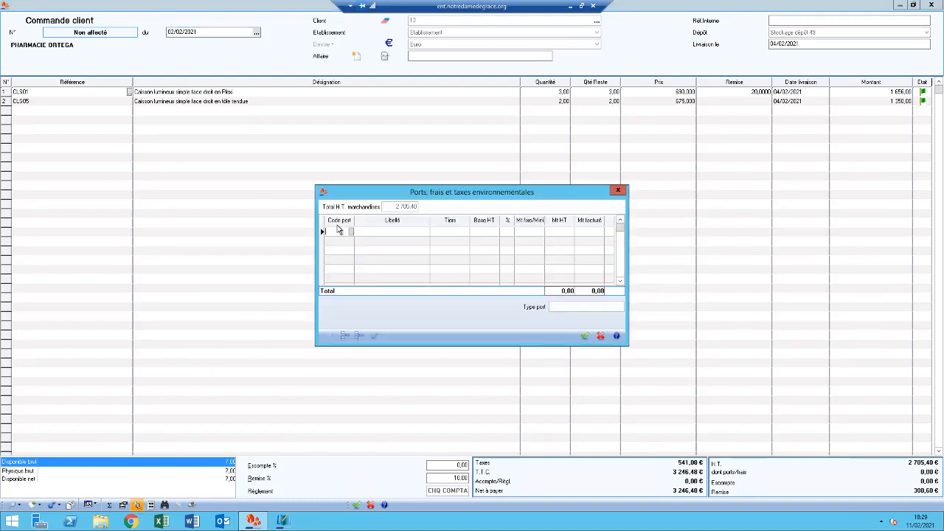
{"action": "left_click", "coordinate": [351, 230]}
{"action": "left_click", "coordinate": [592, 233]}
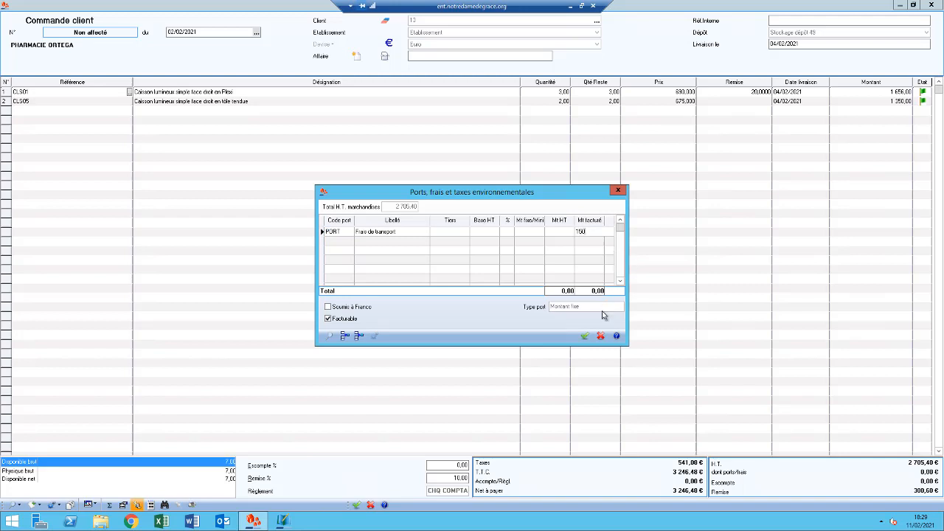
{"action": "left_click", "coordinate": [585, 336]}
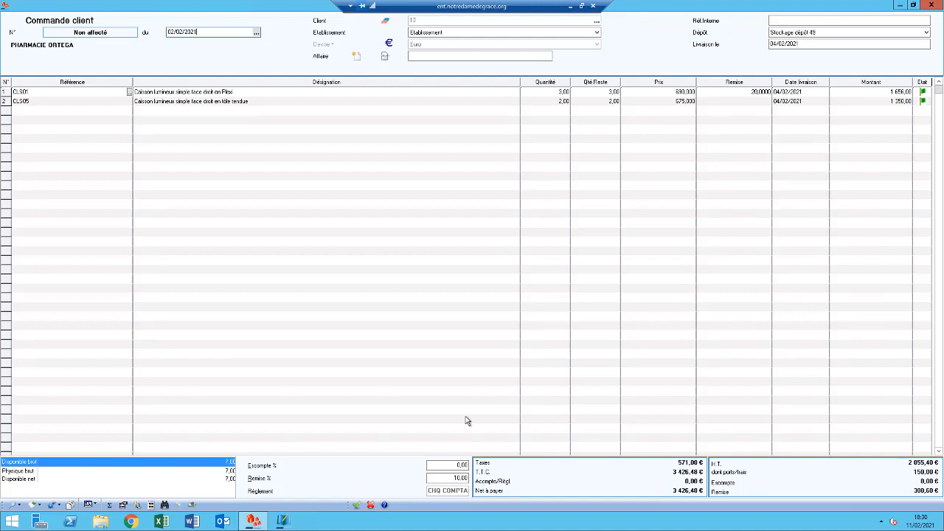
- Start a deposit (Acompte) on the order with payment method Chèque and journal Banque
{"action": "left_click", "coordinate": [123, 506]}
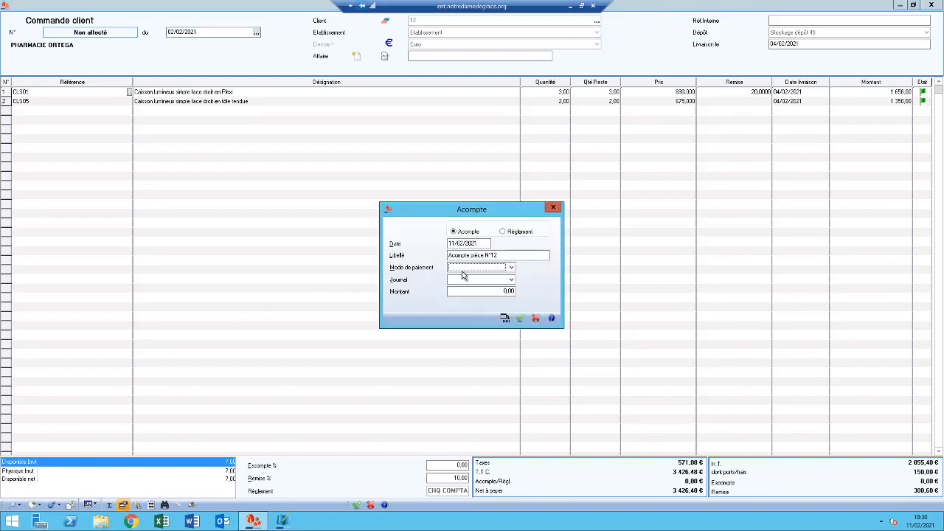
{"action": "left_click", "coordinate": [487, 270]}
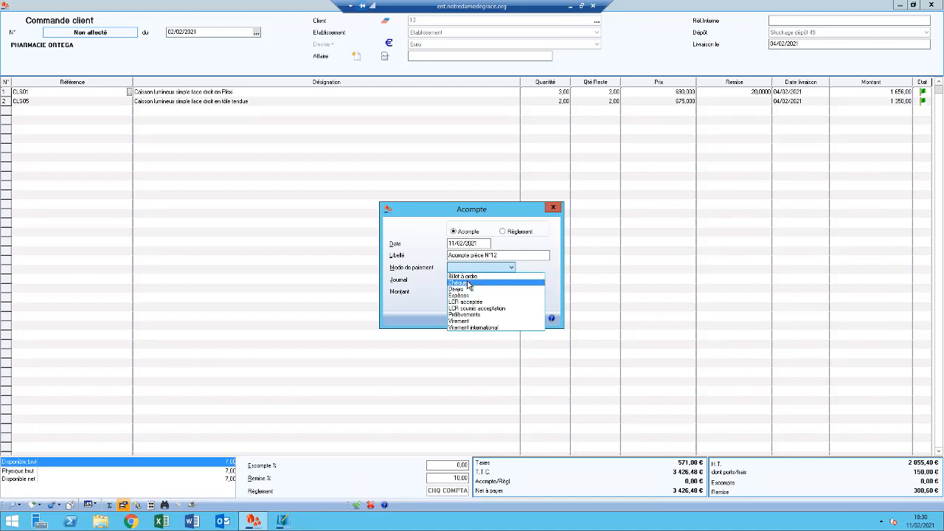
{"action": "left_click", "coordinate": [468, 284]}
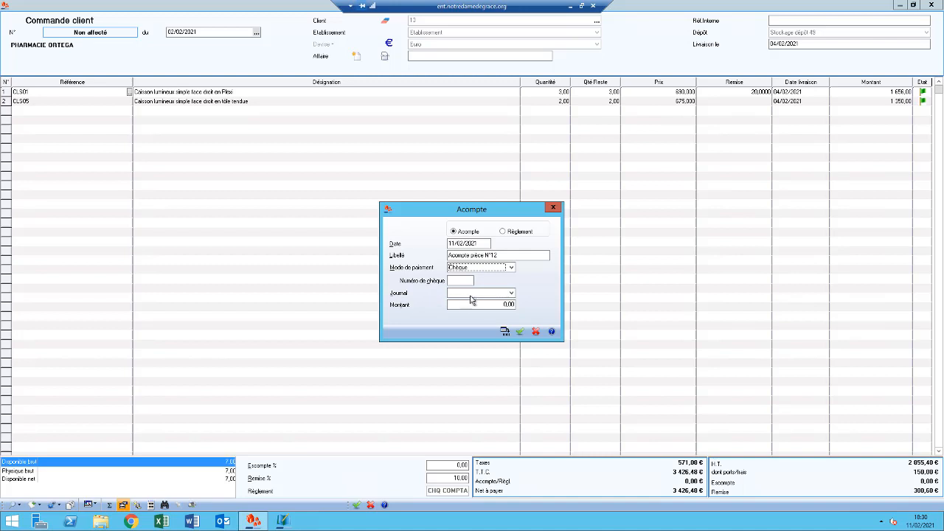
{"action": "left_click", "coordinate": [476, 297]}
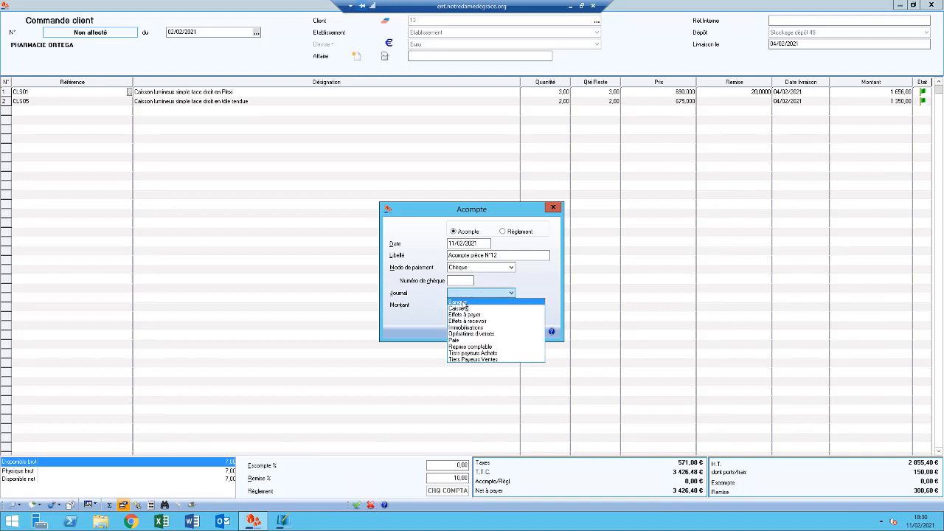
{"action": "left_click", "coordinate": [462, 303]}
{"action": "left_click", "coordinate": [489, 295]}
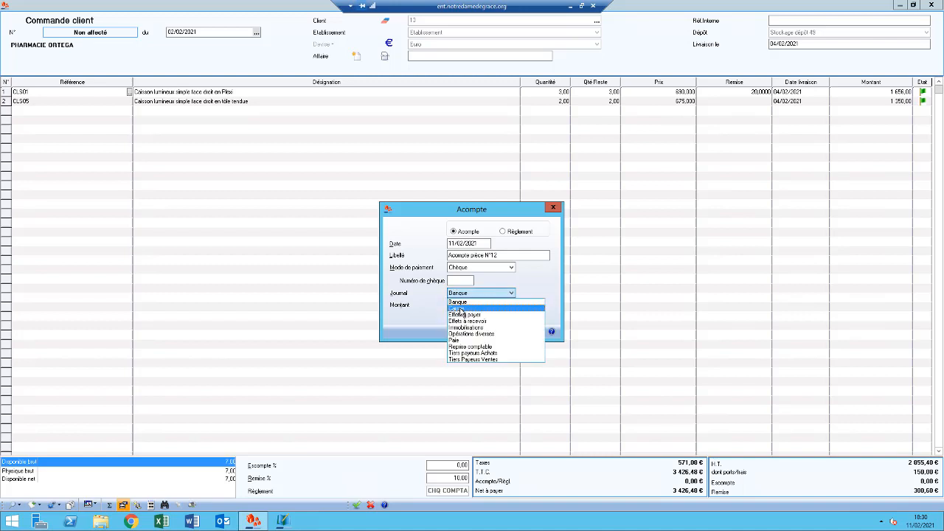
{"action": "left_click", "coordinate": [463, 303]}
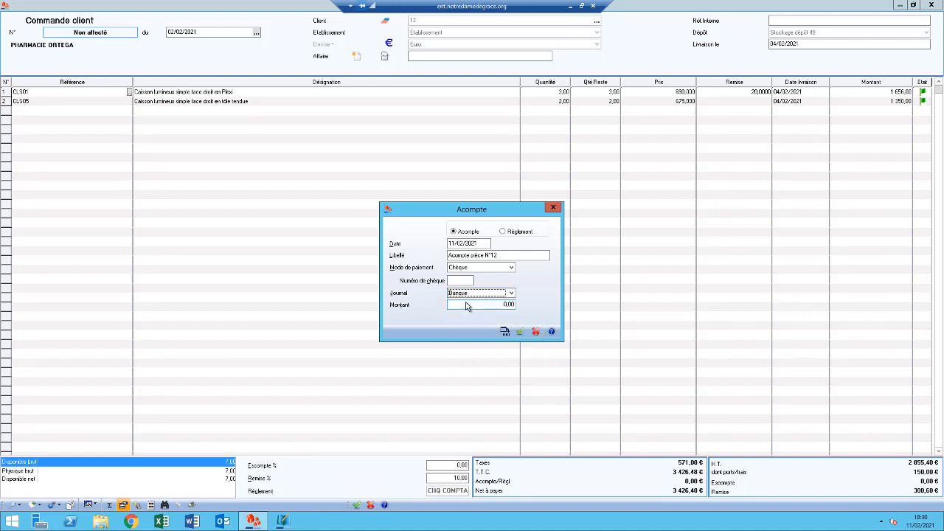
- Set the deposit amount to 500, validate it, and save the customer order
{"action": "left_click", "coordinate": [467, 304]}
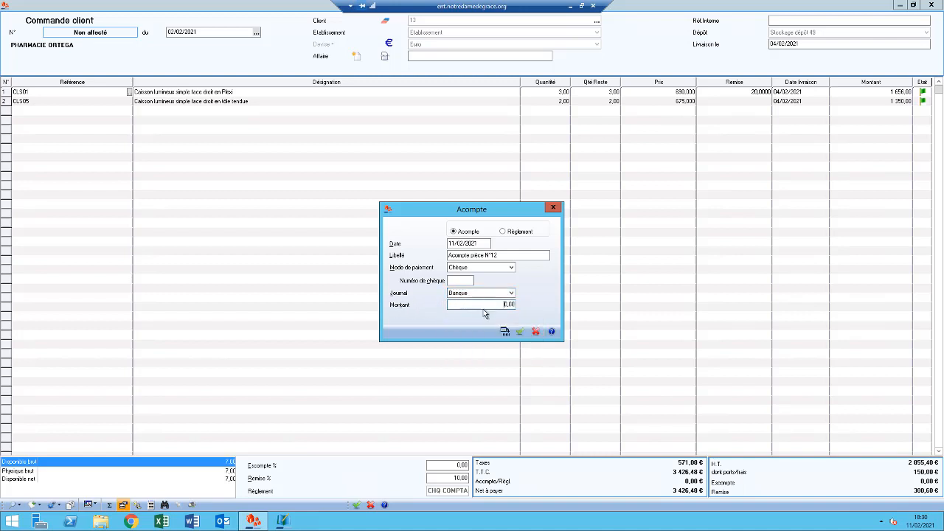
{"action": "double_click", "coordinate": [501, 304]}
{"action": "type", "text": "500"}
{"action": "left_click", "coordinate": [520, 332]}
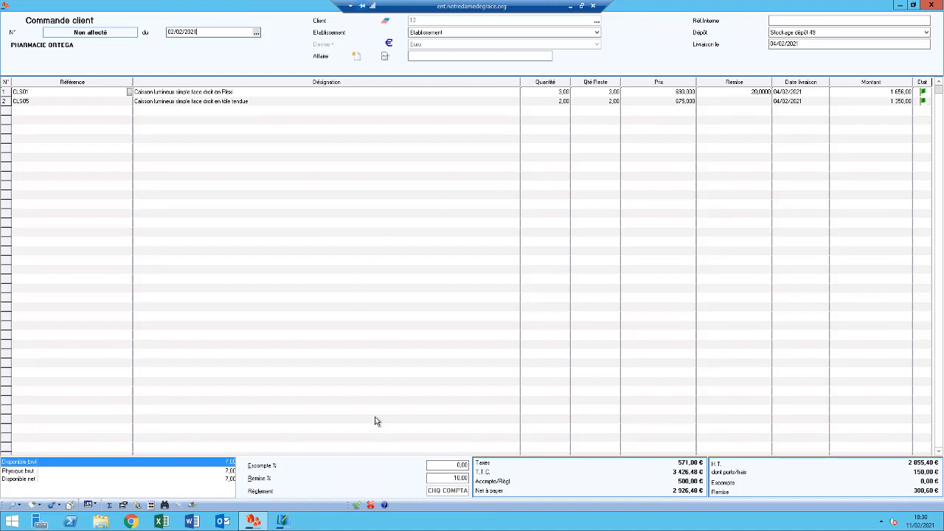
{"action": "left_click", "coordinate": [356, 505]}
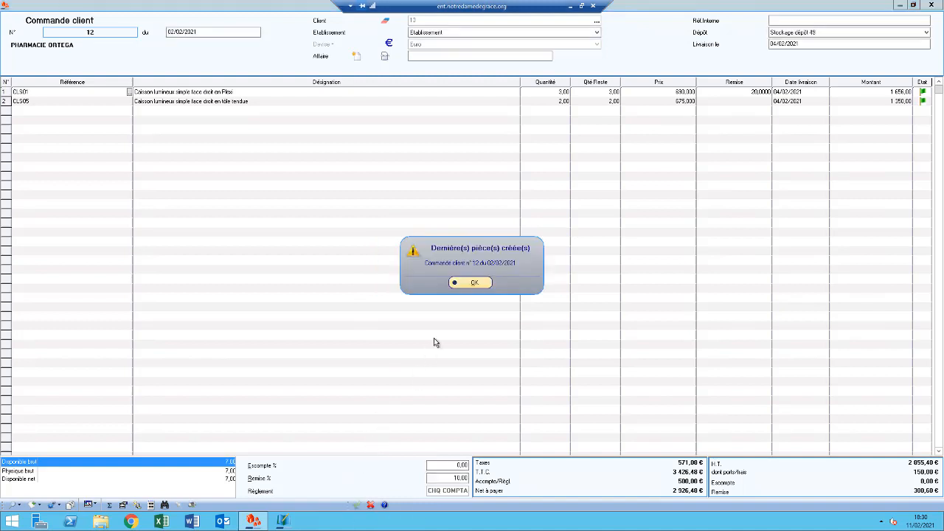
{"action": "left_click", "coordinate": [470, 283]}
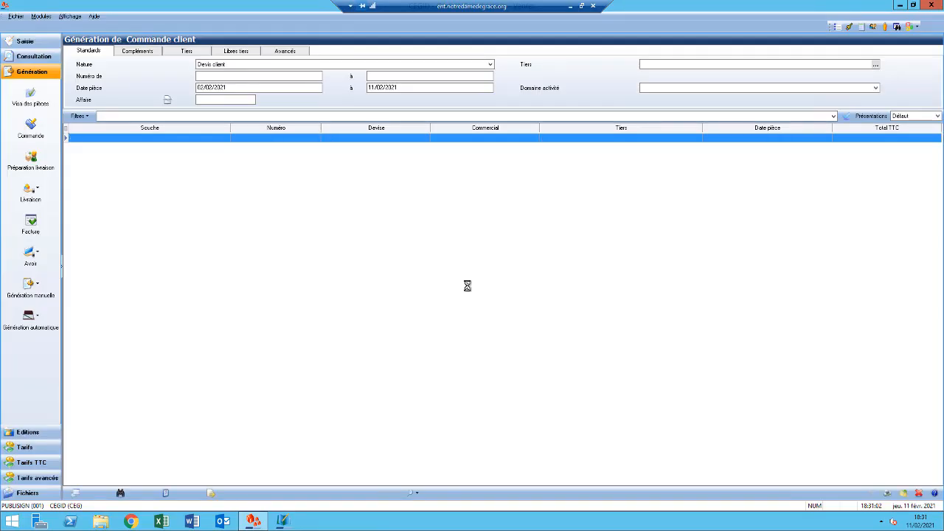
- Open the sales document list for consultation and set its nature filter to Commande client
{"action": "left_click", "coordinate": [34, 59]}
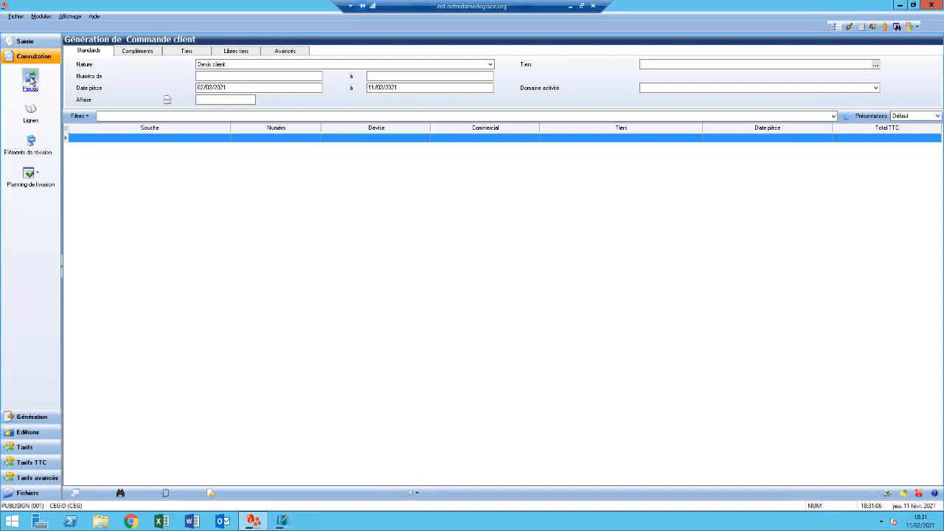
{"action": "left_click", "coordinate": [30, 81]}
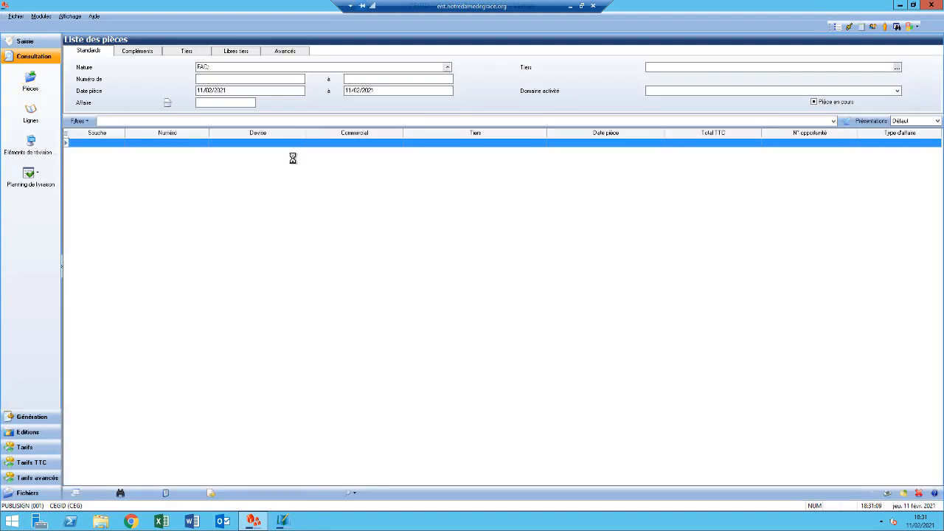
{"action": "left_click", "coordinate": [447, 67]}
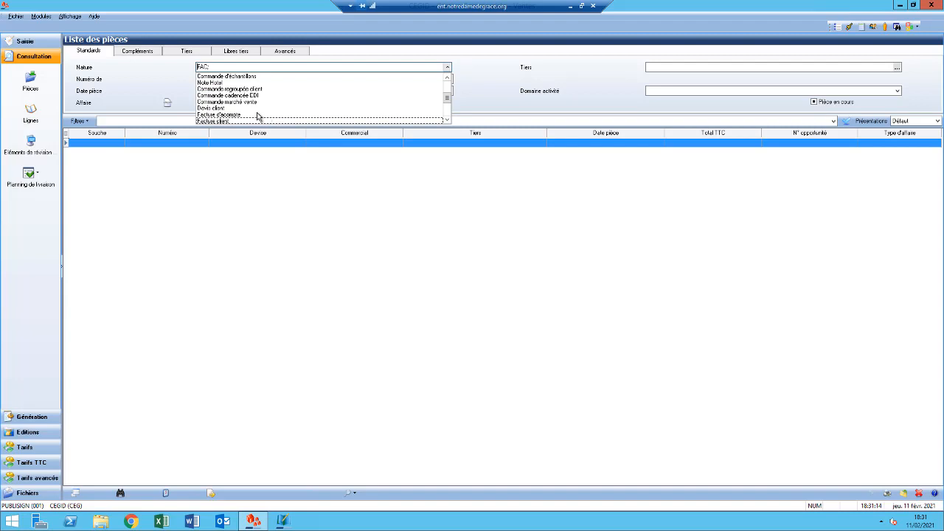
{"action": "left_click", "coordinate": [447, 77]}
{"action": "left_click", "coordinate": [447, 77]}
{"action": "left_click", "coordinate": [448, 77]}
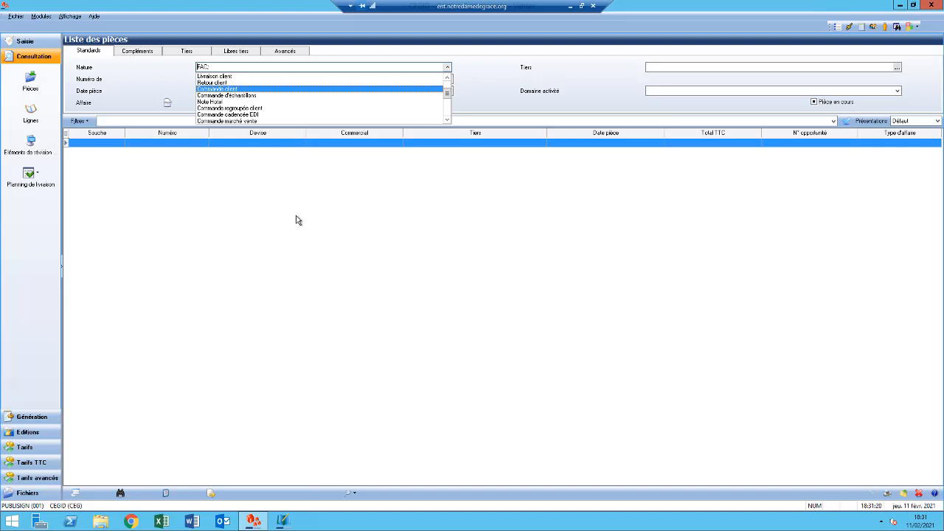
{"action": "key", "text": "Return"}
- List the orders dated from 02/02/2021, open the listed order to review its lines and totals, and close it
{"action": "left_click", "coordinate": [240, 88]}
{"action": "left_click_drag", "start_coordinate": [240, 88], "coordinate": [155, 98]}
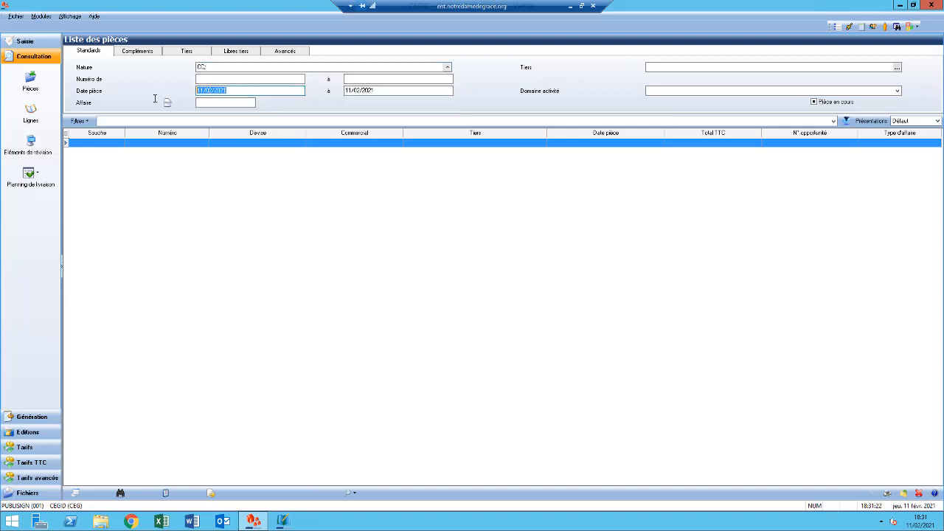
{"action": "type", "text": "02/02/2021"}
{"action": "left_click", "coordinate": [846, 120]}
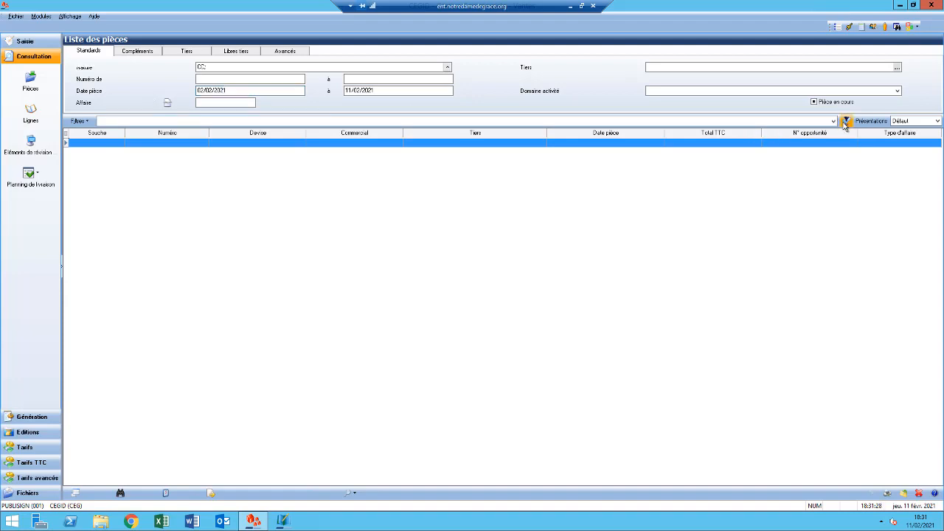
{"action": "double_click", "coordinate": [566, 142]}
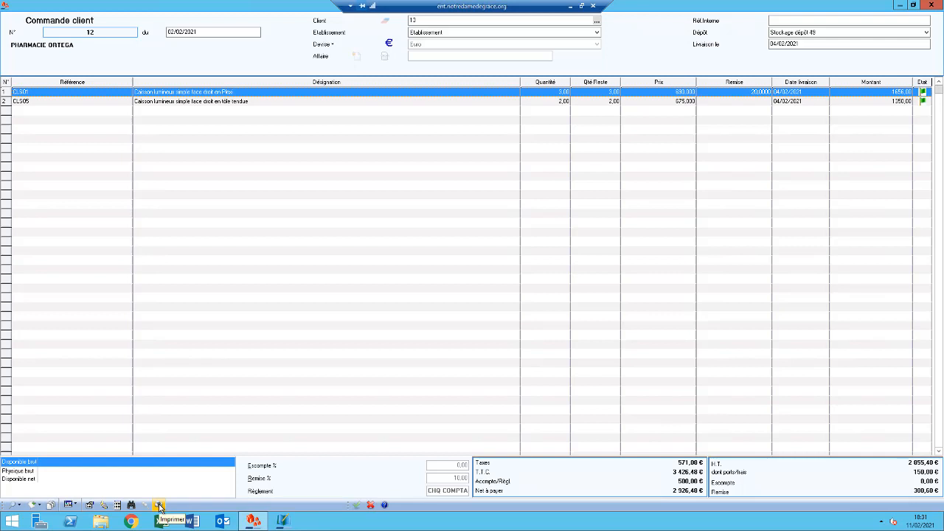
{"action": "left_click", "coordinate": [371, 506]}
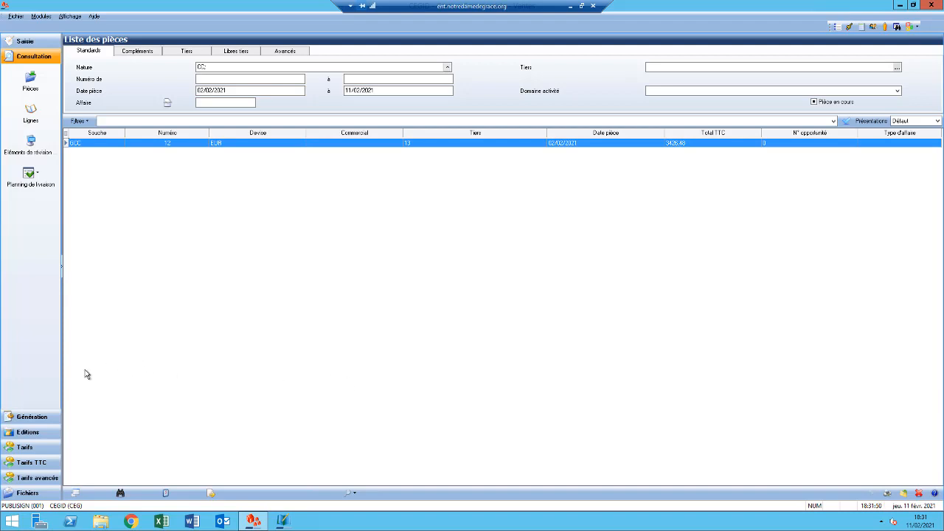
- Open the customer delivery generation list and set its nature filter to Commande client
{"action": "left_click", "coordinate": [35, 419]}
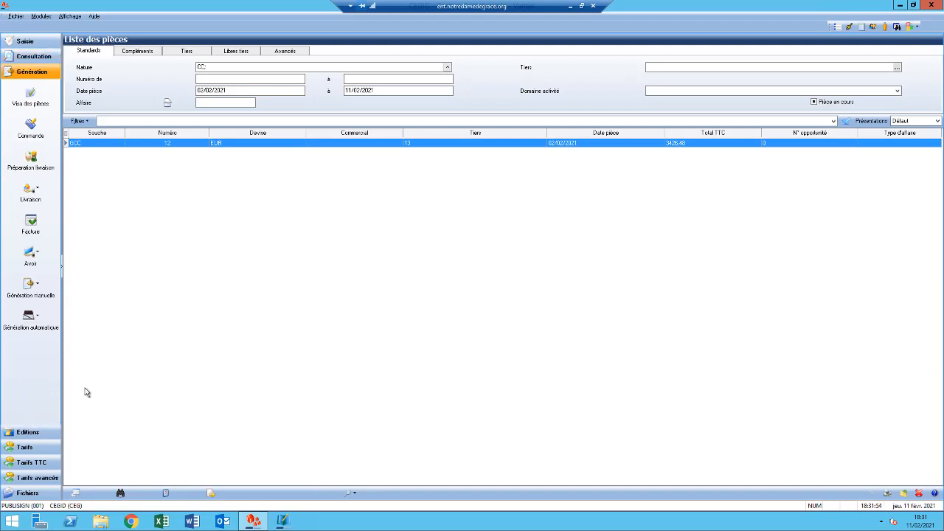
{"action": "left_click", "coordinate": [31, 193]}
{"action": "left_click", "coordinate": [36, 205]}
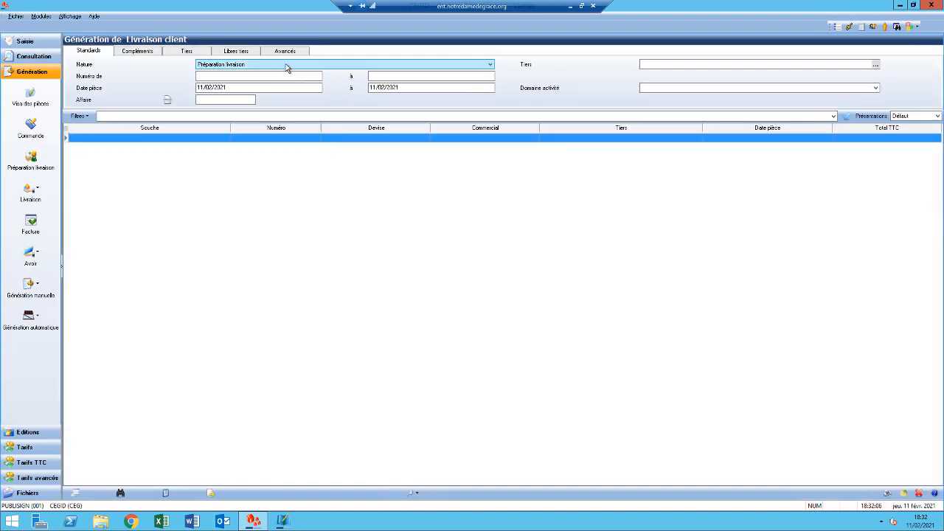
{"action": "left_click", "coordinate": [245, 66]}
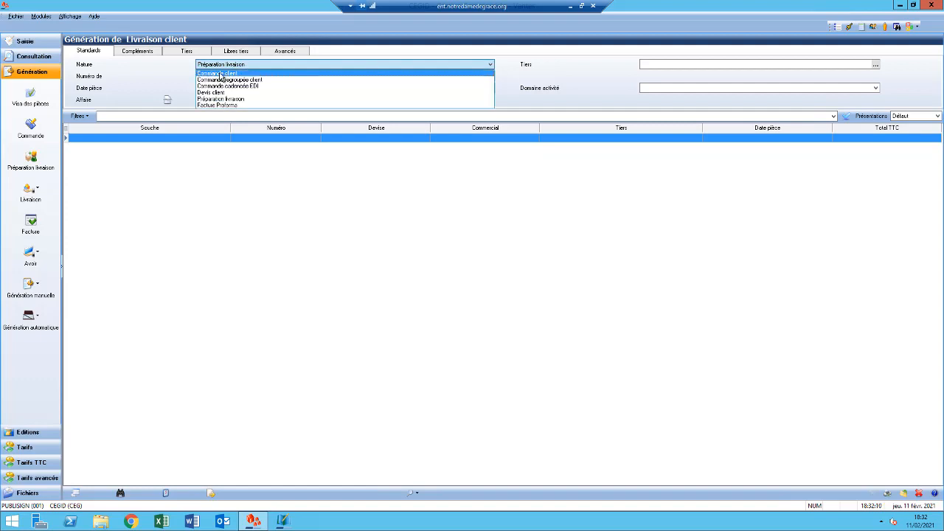
{"action": "left_click", "coordinate": [218, 74]}
- List the customer orders available for delivery, with document dates starting from 02/02/2021
{"action": "left_click", "coordinate": [229, 88]}
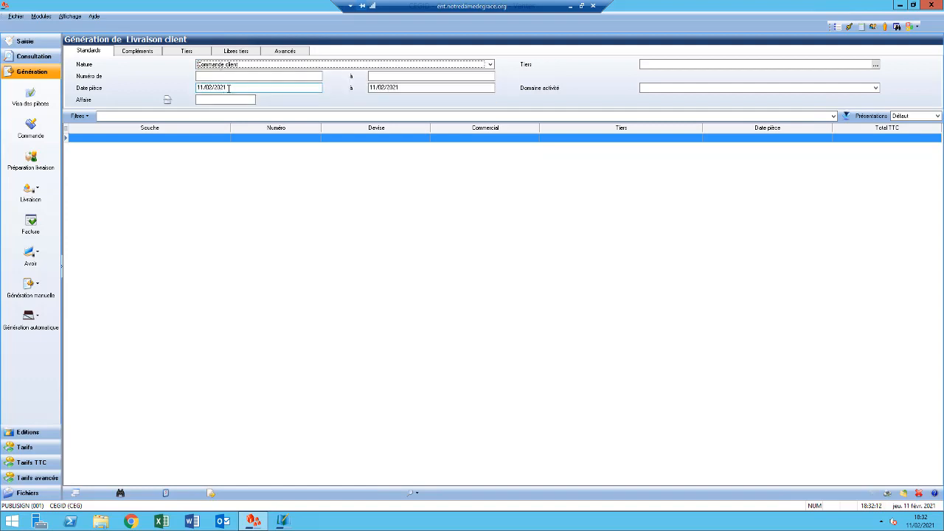
{"action": "left_click_drag", "start_coordinate": [229, 88], "coordinate": [181, 92]}
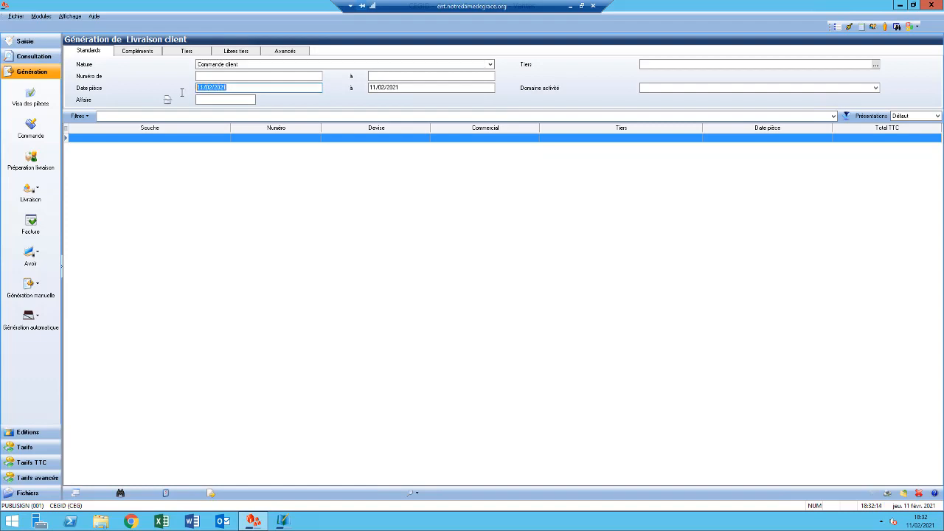
{"action": "type", "text": "02/02/202"}
{"action": "left_click", "coordinate": [846, 116]}
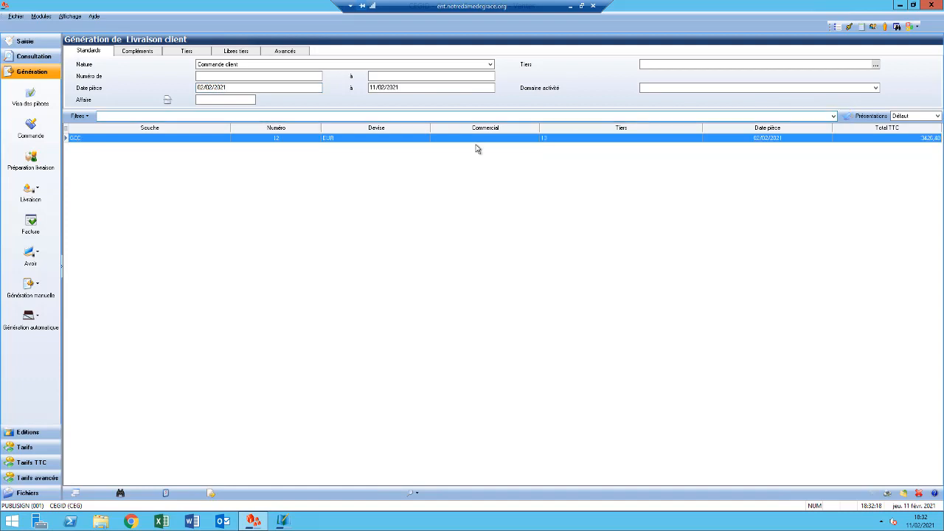
- Generate a customer delivery from the listed order and set its date to 04/02/2021
{"action": "double_click", "coordinate": [381, 138]}
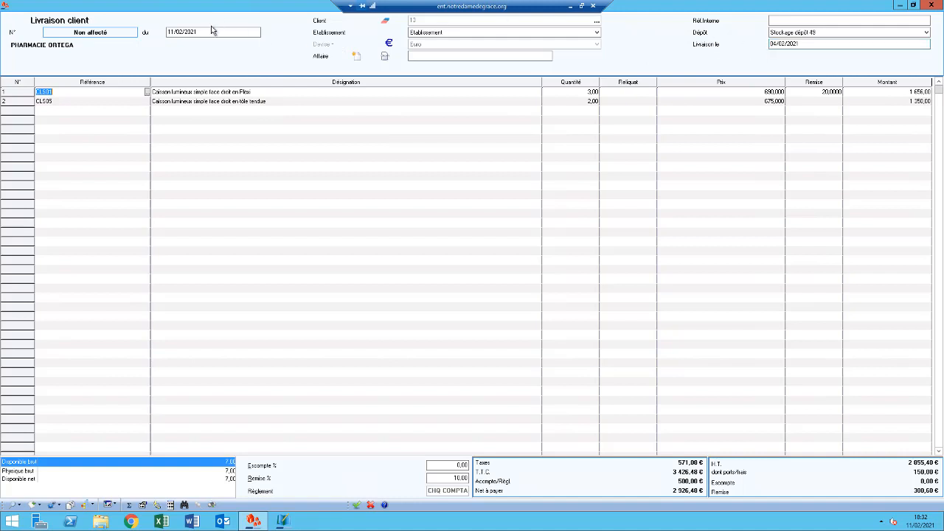
{"action": "left_click_drag", "start_coordinate": [207, 32], "coordinate": [155, 42]}
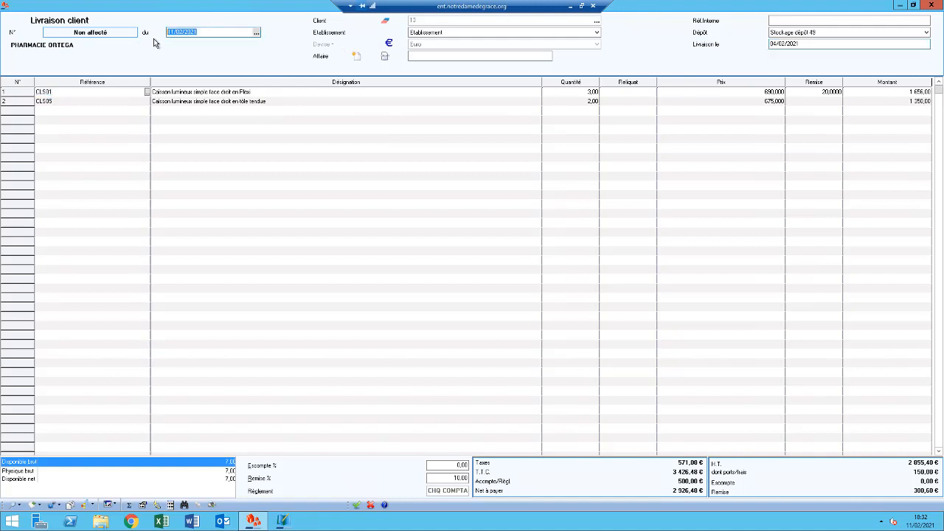
{"action": "type", "text": "04/02/2021"}
- Set the delivered quantity of article CLS01 to 2 and validate the customer delivery
{"action": "left_click", "coordinate": [592, 94]}
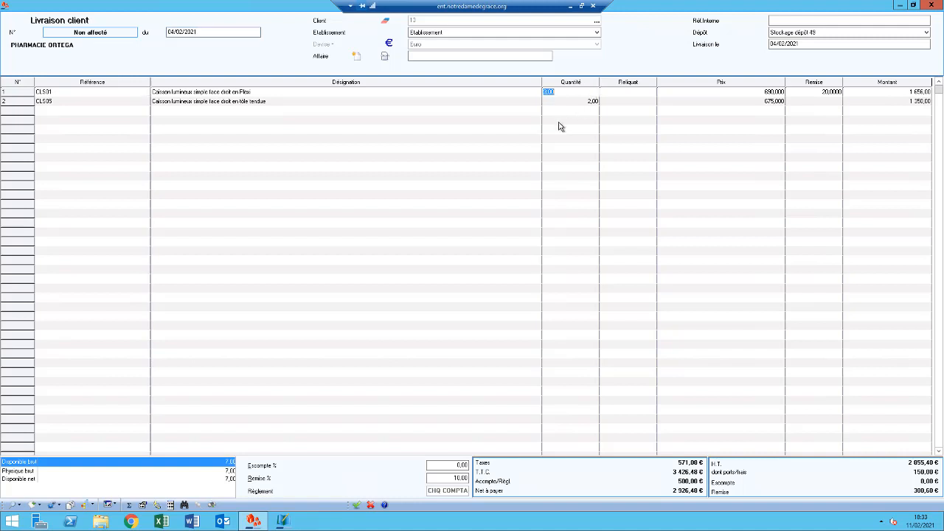
{"action": "type", "text": "2"}
{"action": "key", "text": "Tab"}
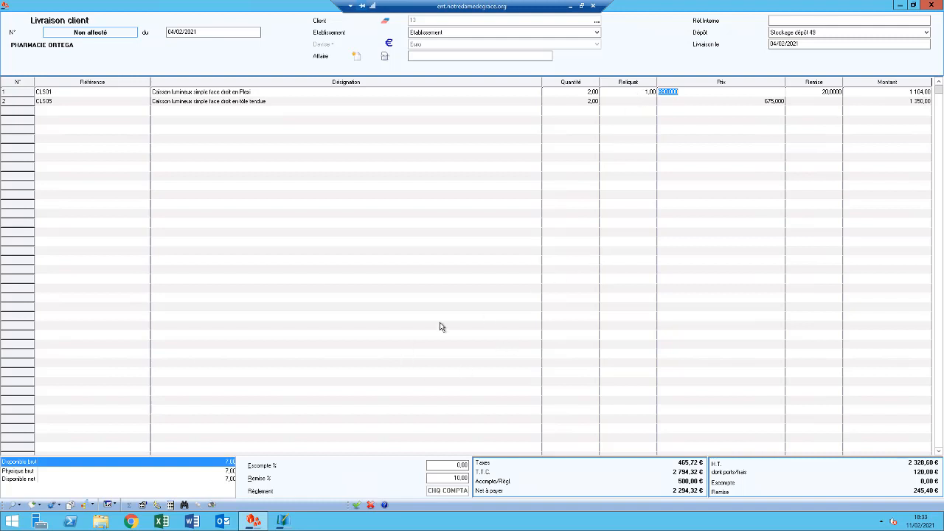
{"action": "left_click", "coordinate": [357, 506]}
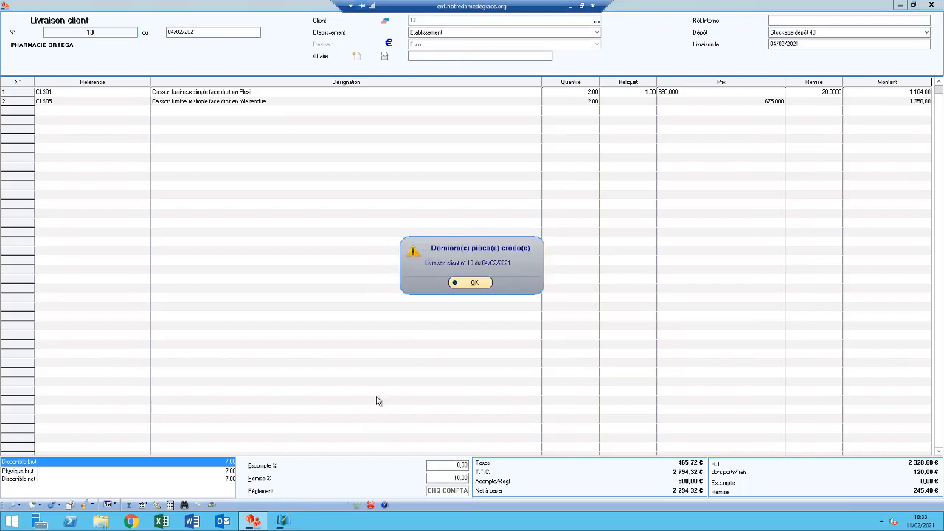
{"action": "left_click", "coordinate": [467, 284]}
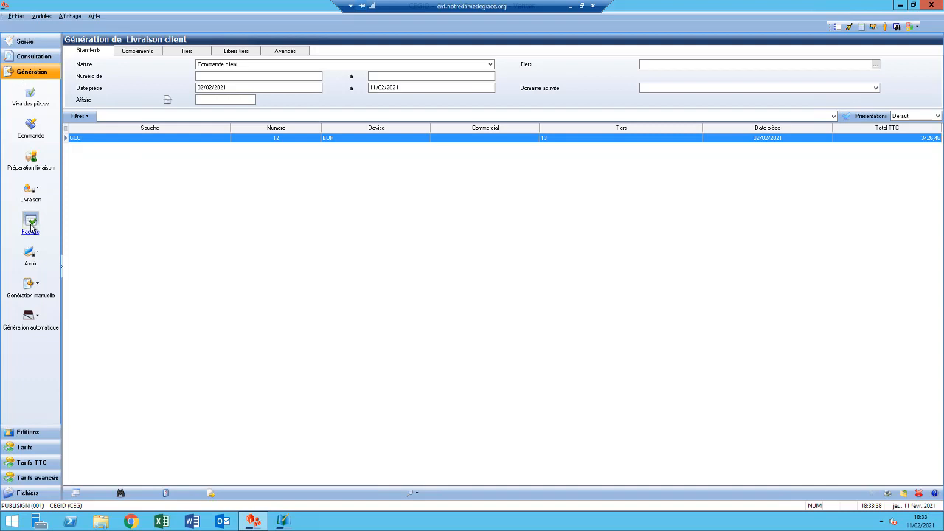
- Open the customer invoice generation list and list the Livraison client documents dated from 04/02/2021
{"action": "left_click", "coordinate": [31, 223]}
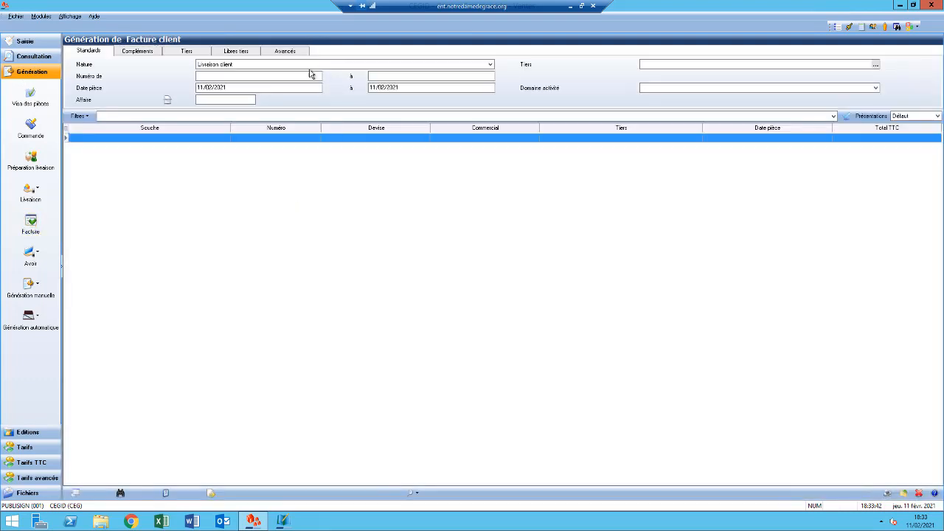
{"action": "left_click", "coordinate": [226, 88]}
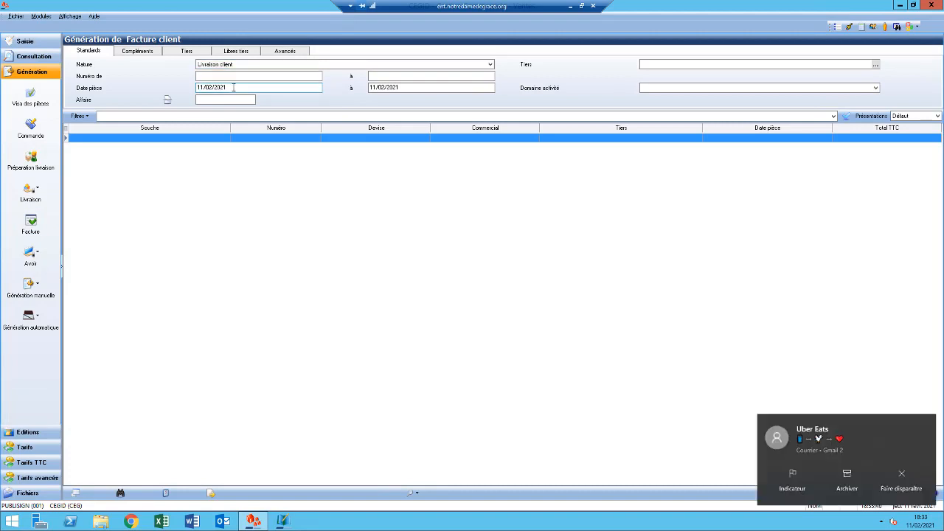
{"action": "left_click_drag", "start_coordinate": [233, 87], "coordinate": [186, 87]}
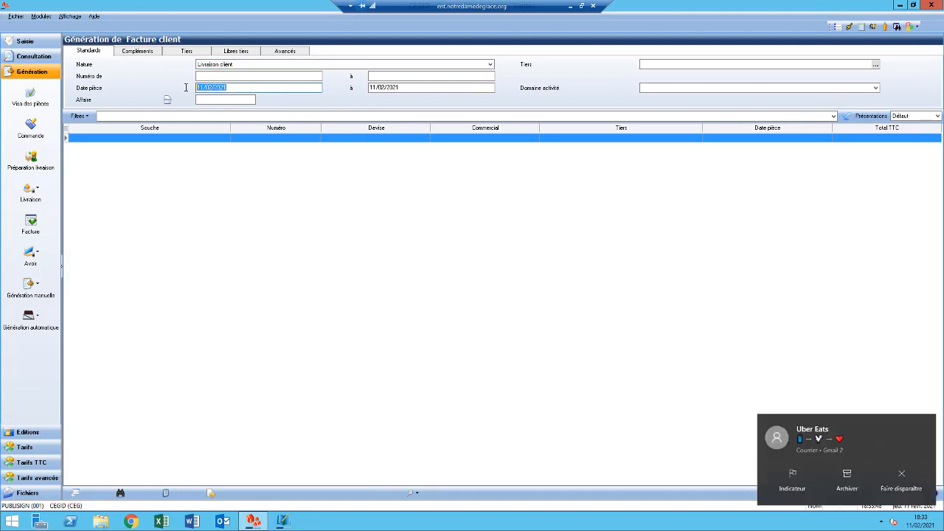
{"action": "type", "text": "04/02/202"}
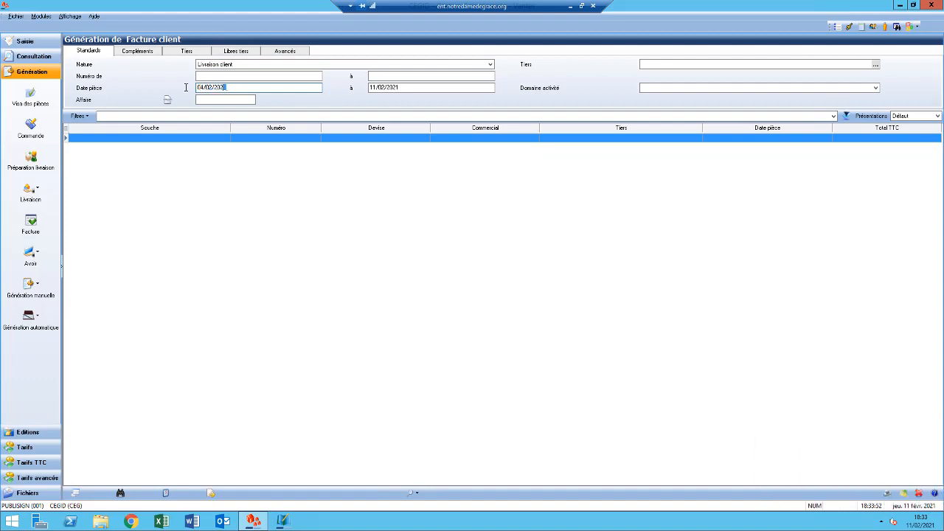
{"action": "type", "text": "1"}
{"action": "left_click", "coordinate": [847, 116]}
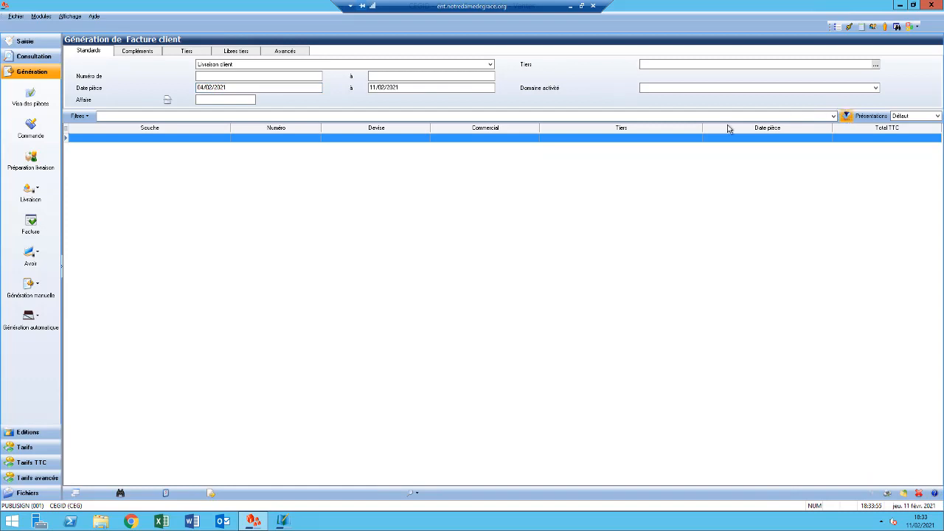
- Generate a customer invoice from the listed delivery and set its date to 04/02/2021
{"action": "double_click", "coordinate": [434, 138]}
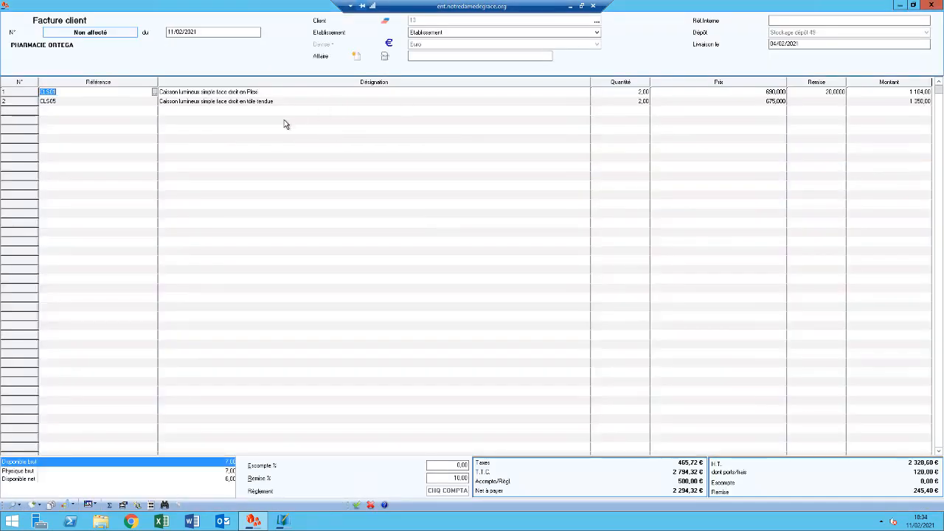
{"action": "left_click", "coordinate": [201, 31]}
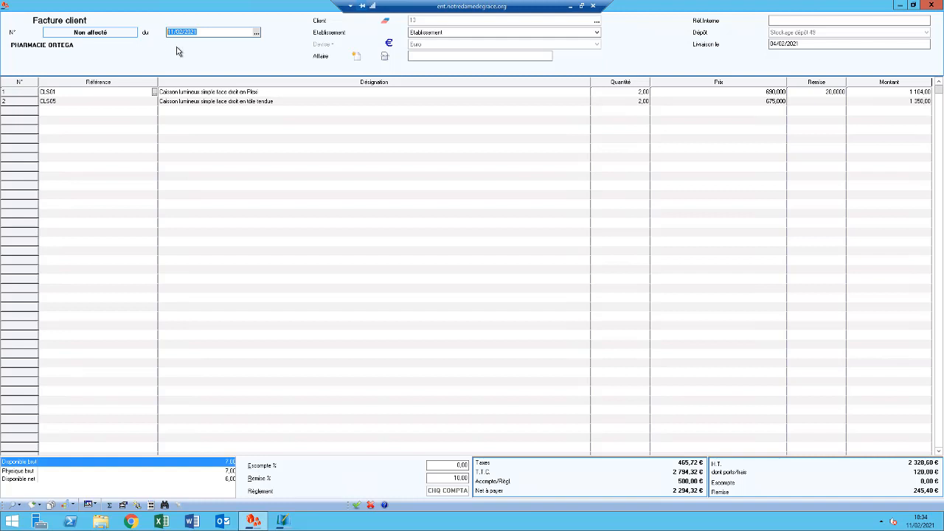
{"action": "type", "text": "04/02/2021"}
- Validate the customer invoice, reviewing the payment conditions and keeping CHQ COMPTANT for the due-date breakdown
{"action": "left_click", "coordinate": [357, 506]}
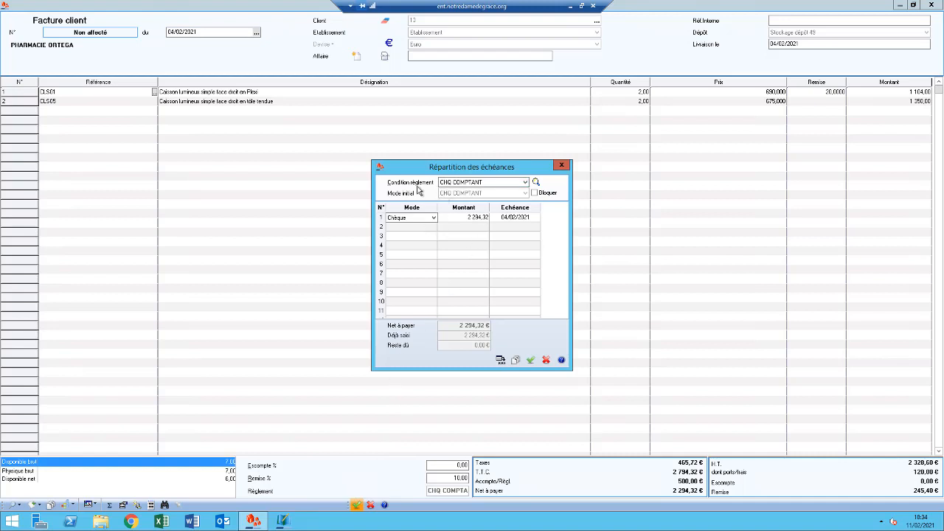
{"action": "left_click", "coordinate": [525, 183]}
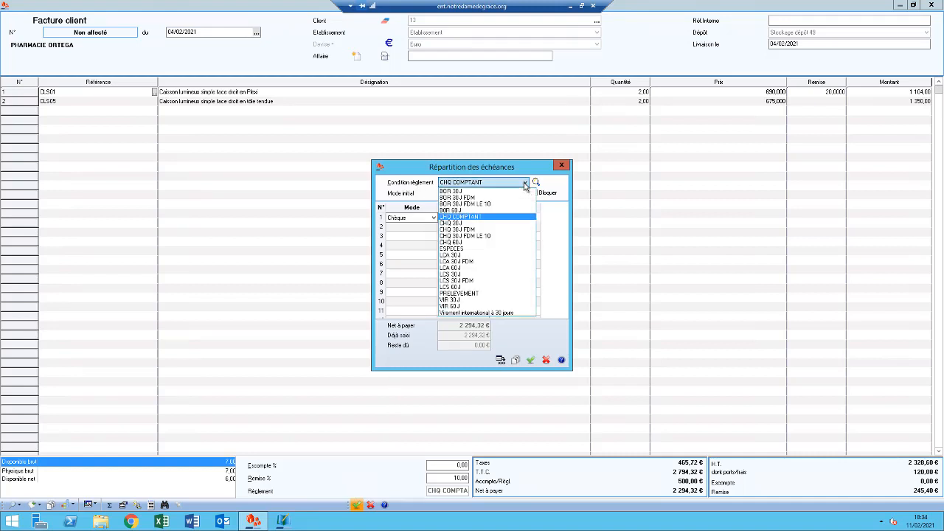
{"action": "left_click", "coordinate": [418, 223]}
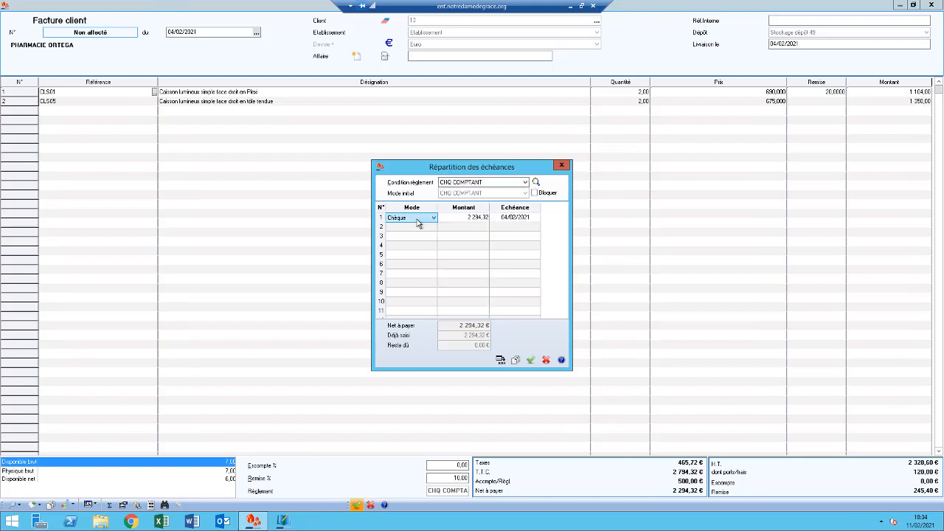
{"action": "left_click", "coordinate": [525, 183]}
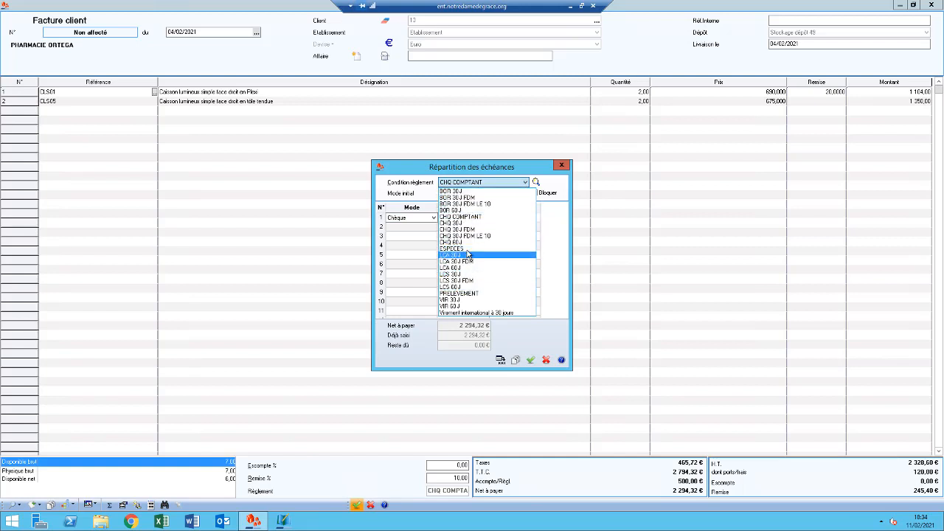
{"action": "left_click", "coordinate": [489, 182]}
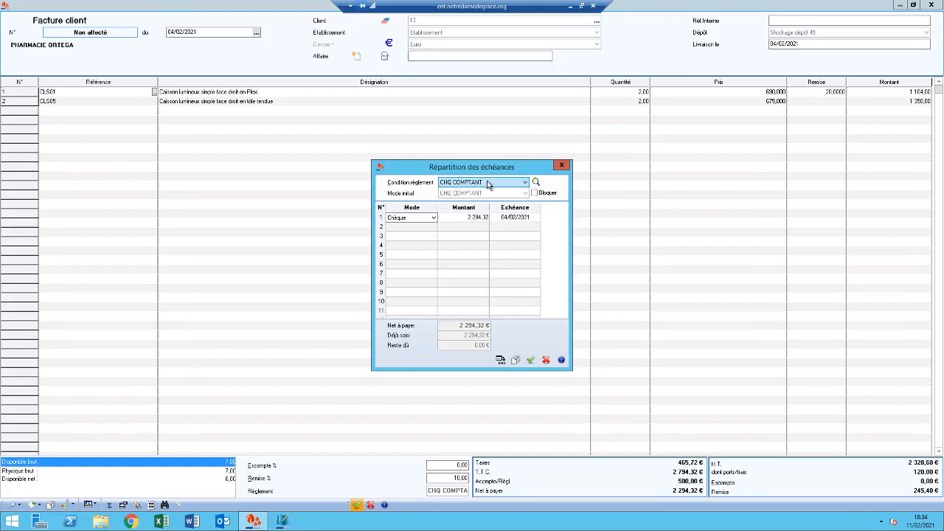
{"action": "left_click", "coordinate": [531, 360]}
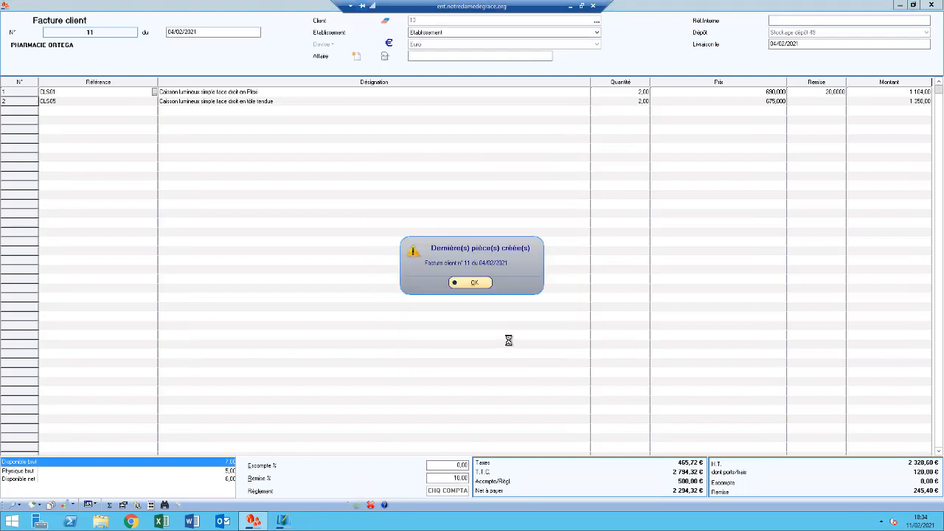
{"action": "left_click", "coordinate": [476, 284]}
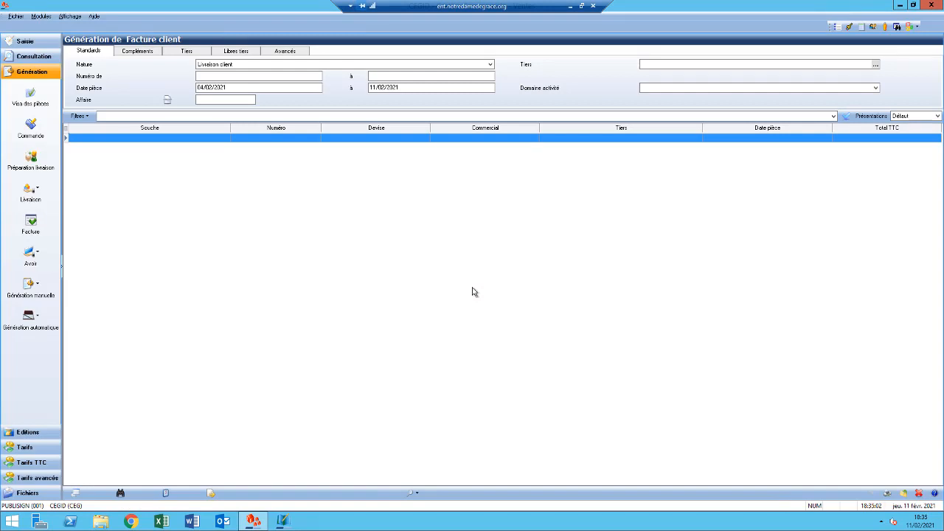
- Open the sales document list for consultation and list the customer invoices dated from 04/02/2021
{"action": "left_click", "coordinate": [48, 58]}
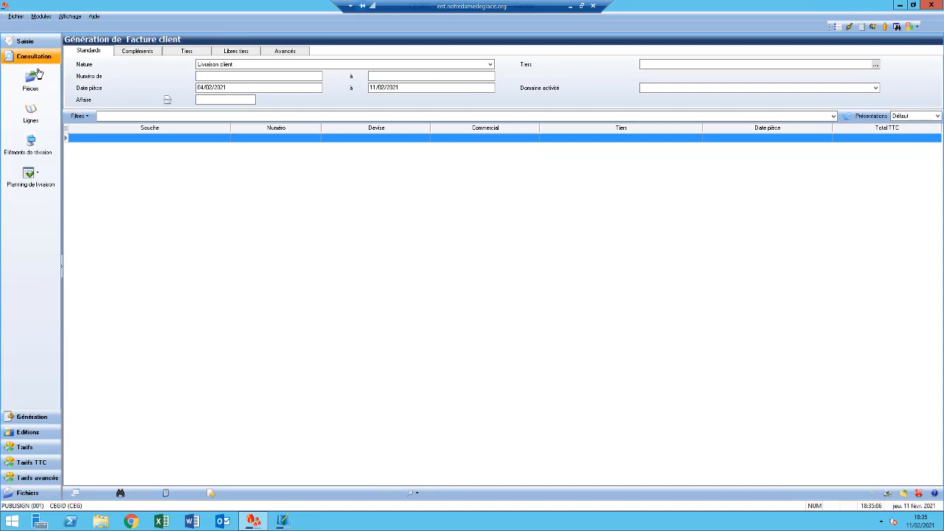
{"action": "left_click", "coordinate": [30, 80]}
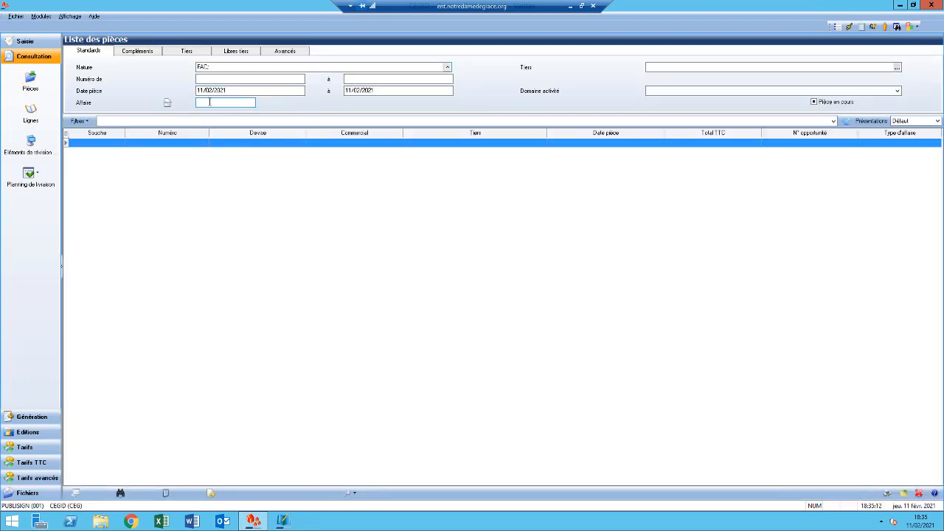
{"action": "left_click_drag", "start_coordinate": [230, 90], "coordinate": [195, 90]}
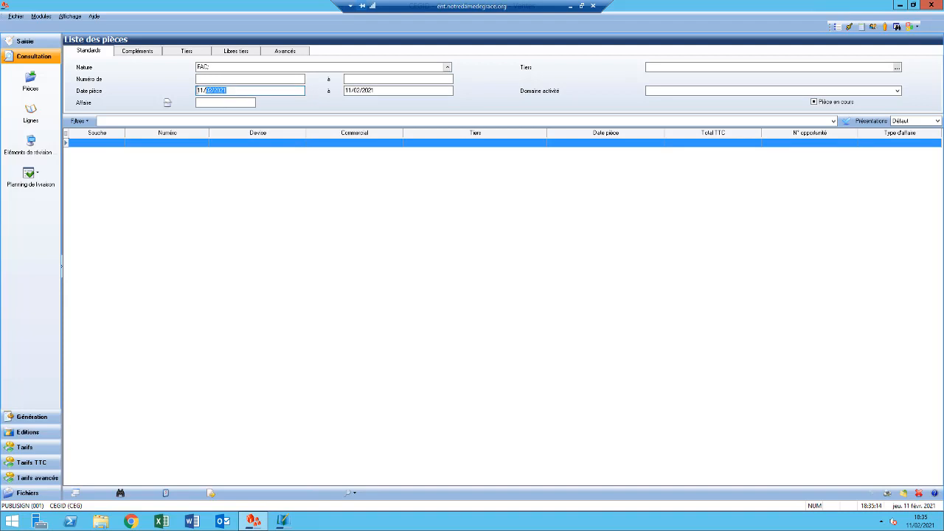
{"action": "type", "text": "04/02/2021"}
{"action": "left_click", "coordinate": [847, 120]}
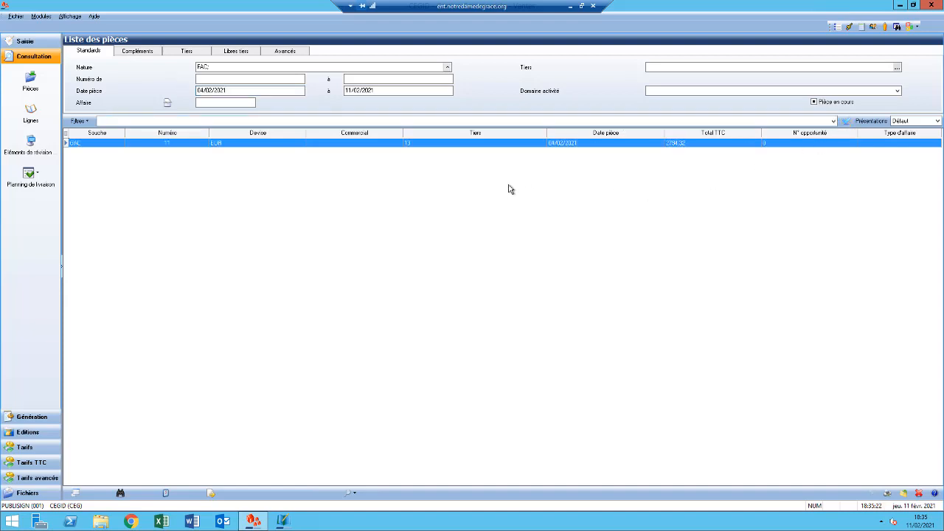
- Open the listed customer invoice to review its lines and totals, and close it and the document list
{"action": "double_click", "coordinate": [435, 143]}
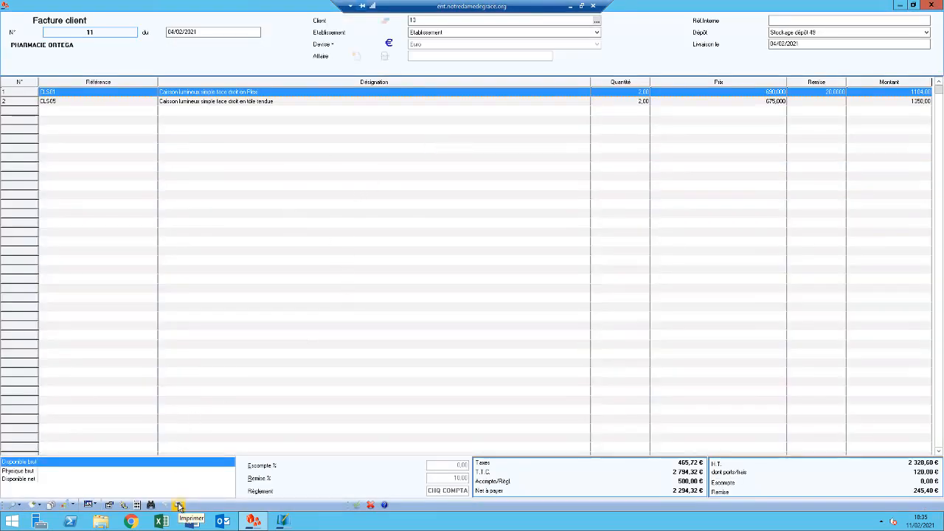
{"action": "left_click", "coordinate": [371, 507]}
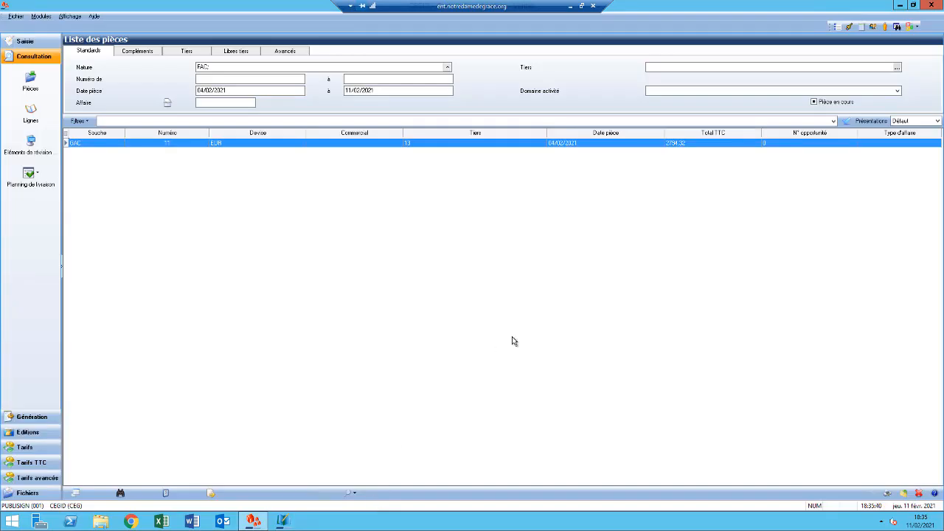
{"action": "key", "text": "Escape"}
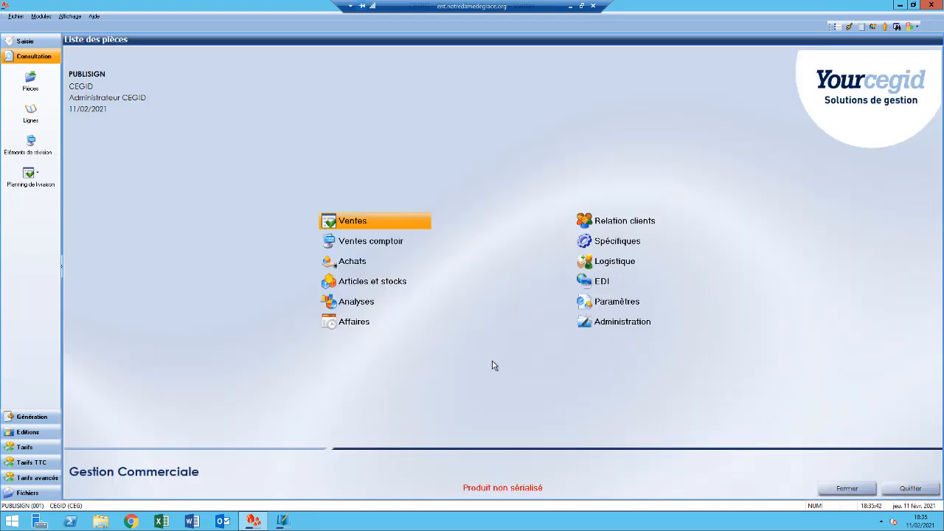